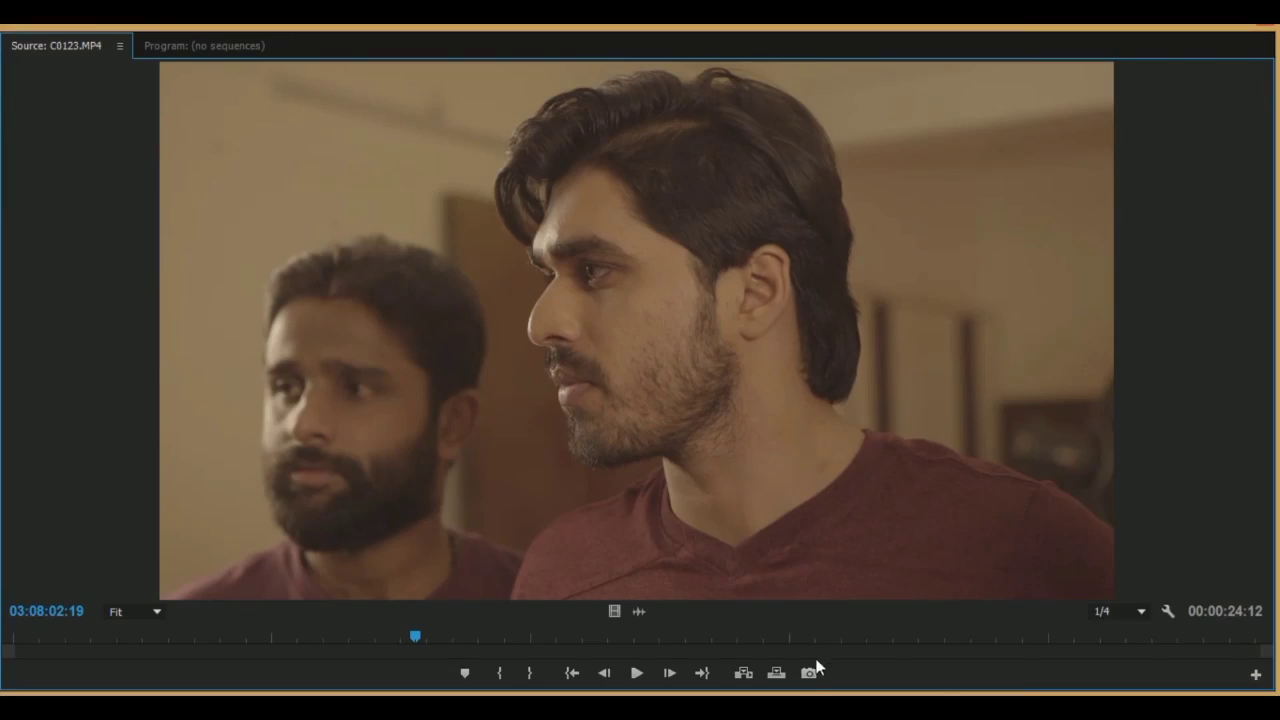
Export the Source monitor frame of the two men as a still image.
click(811, 665)
click(681, 438)
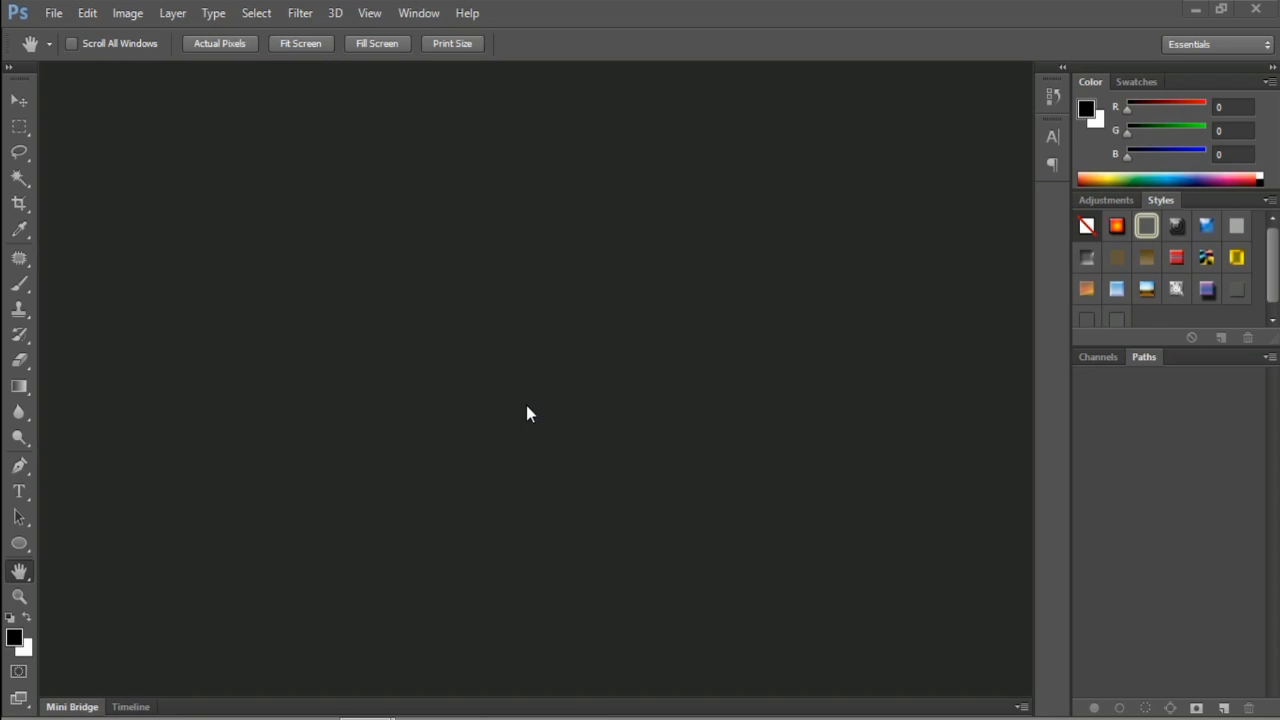
Start a new document and browse the U.S. Paper and International Paper presets.
click(53, 14)
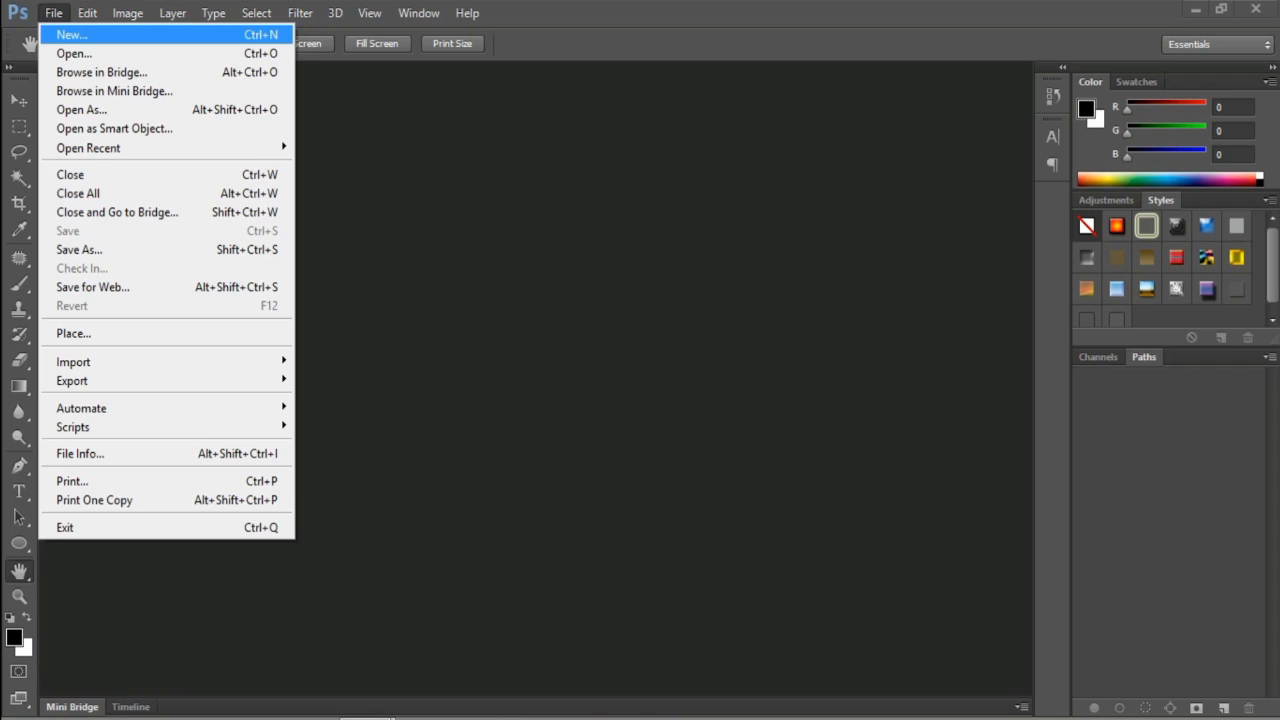
click(71, 34)
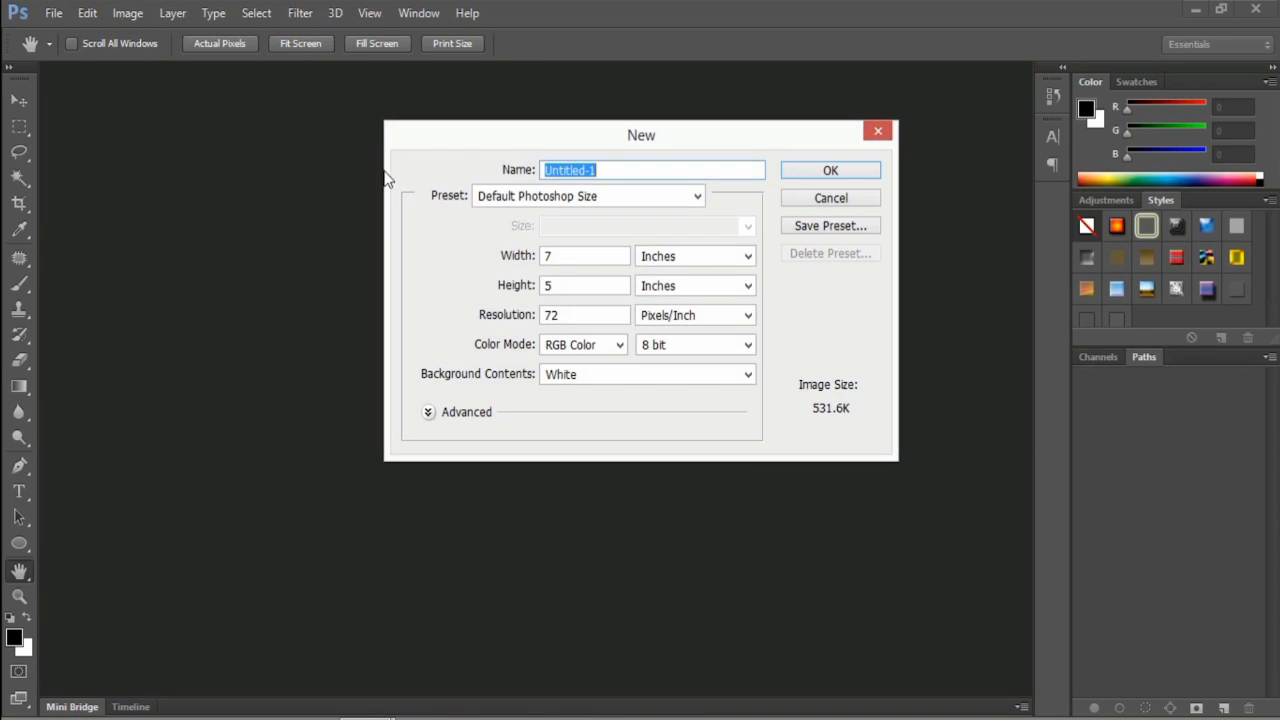
drag(526, 134, 575, 128)
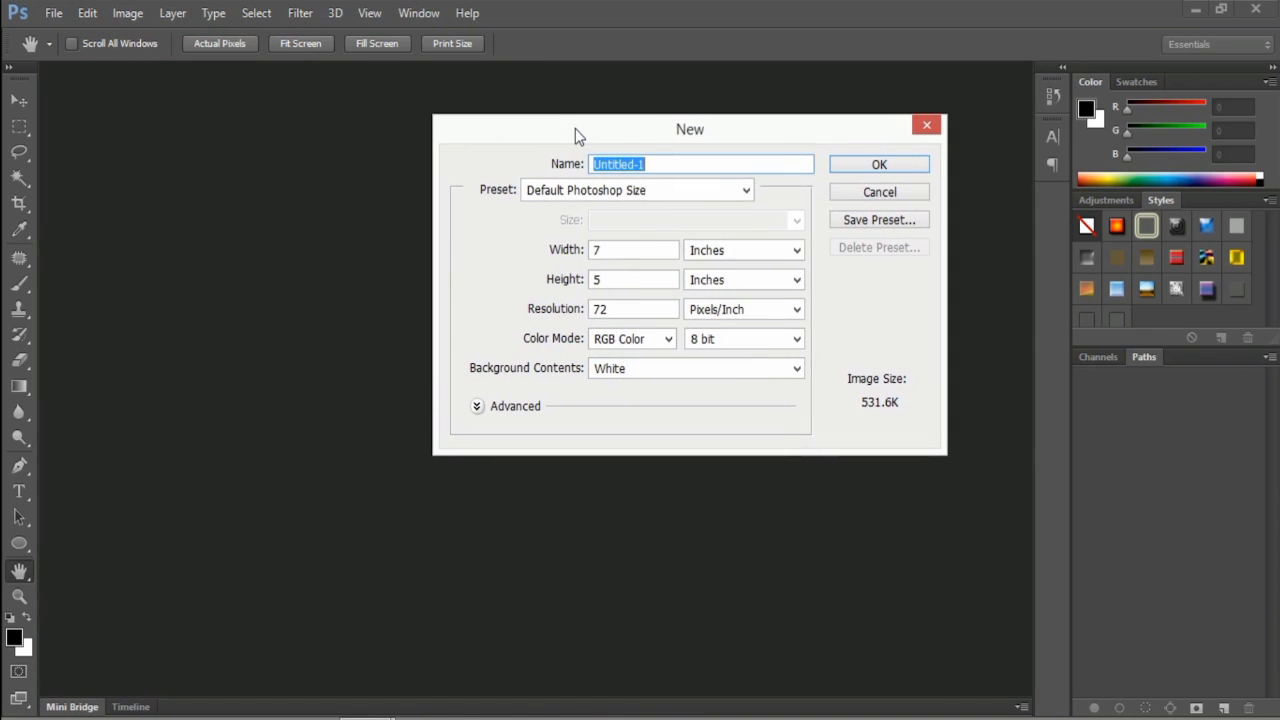
click(747, 190)
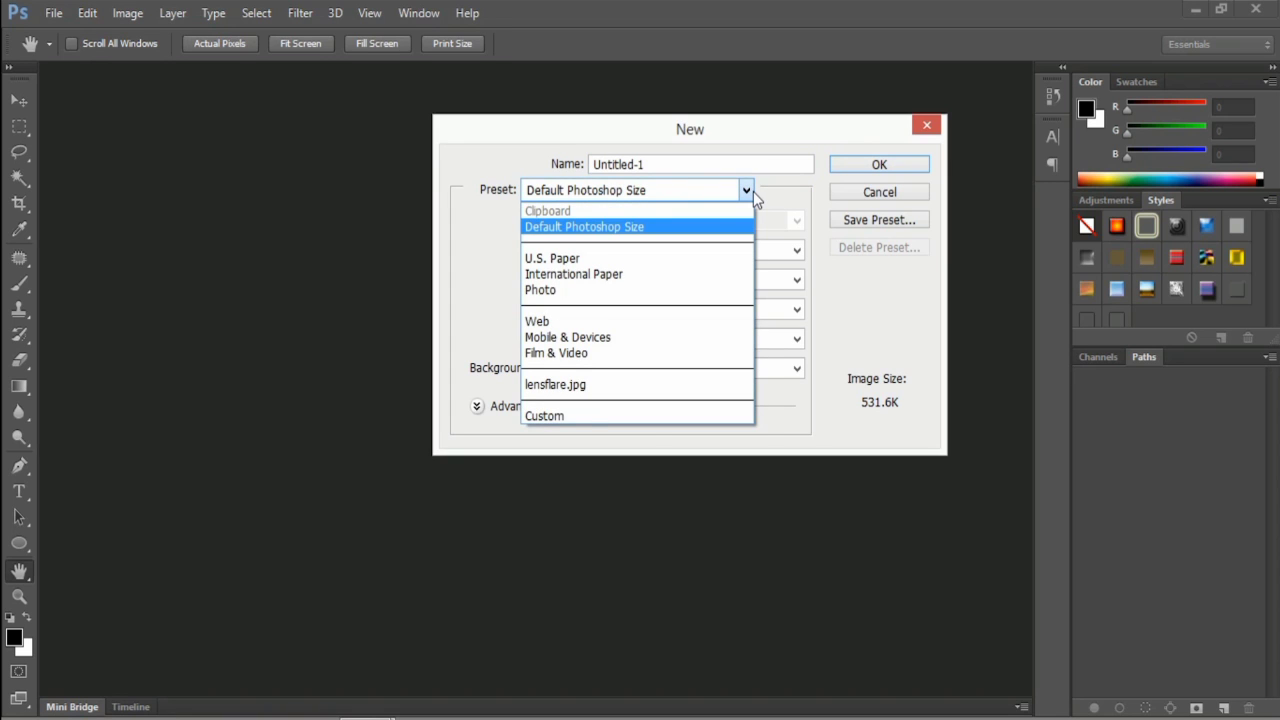
click(552, 258)
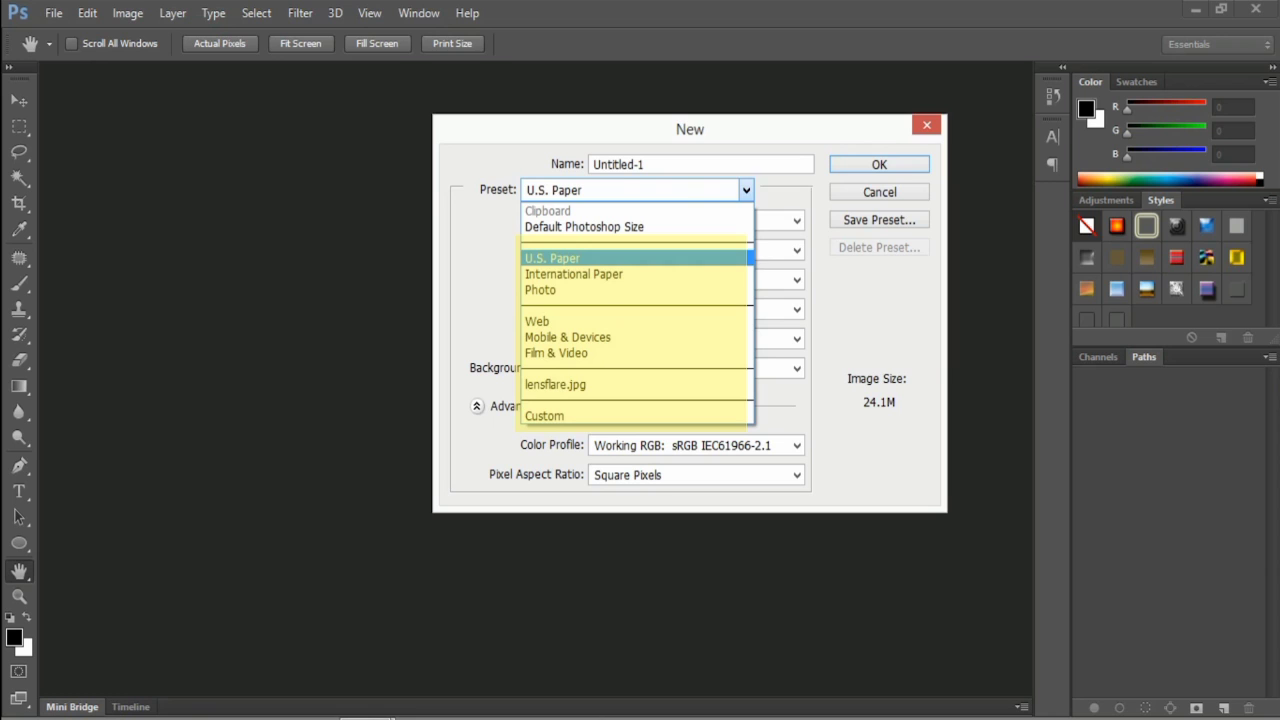
key(Down)
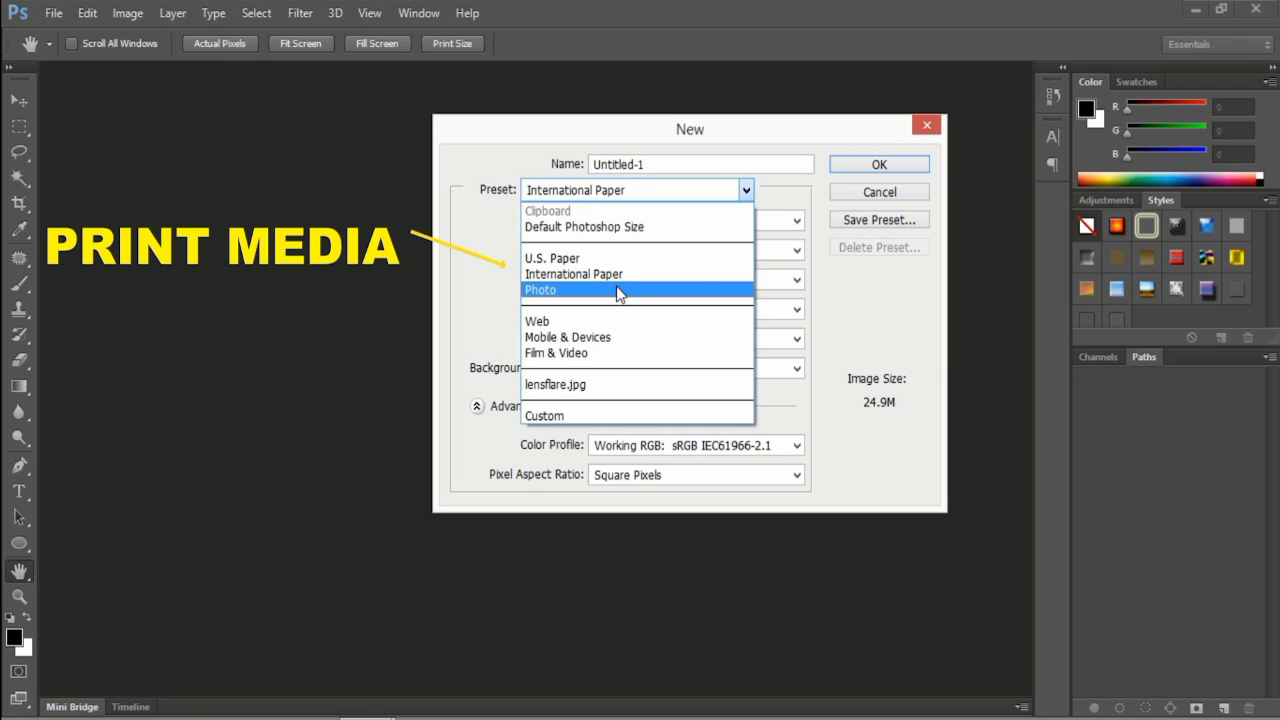
Try the U.S. Paper preset, then switch the new document preset to Web (800 x 600 px).
click(671, 268)
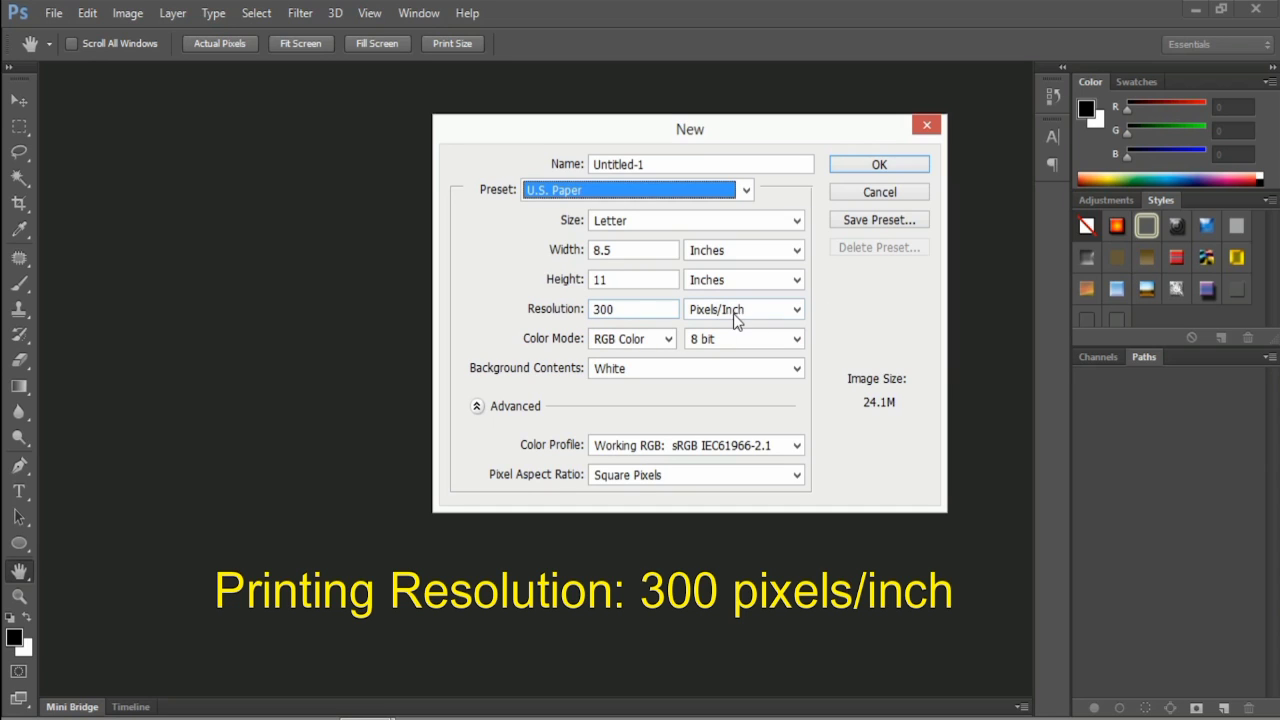
scroll(741, 191, down, 2)
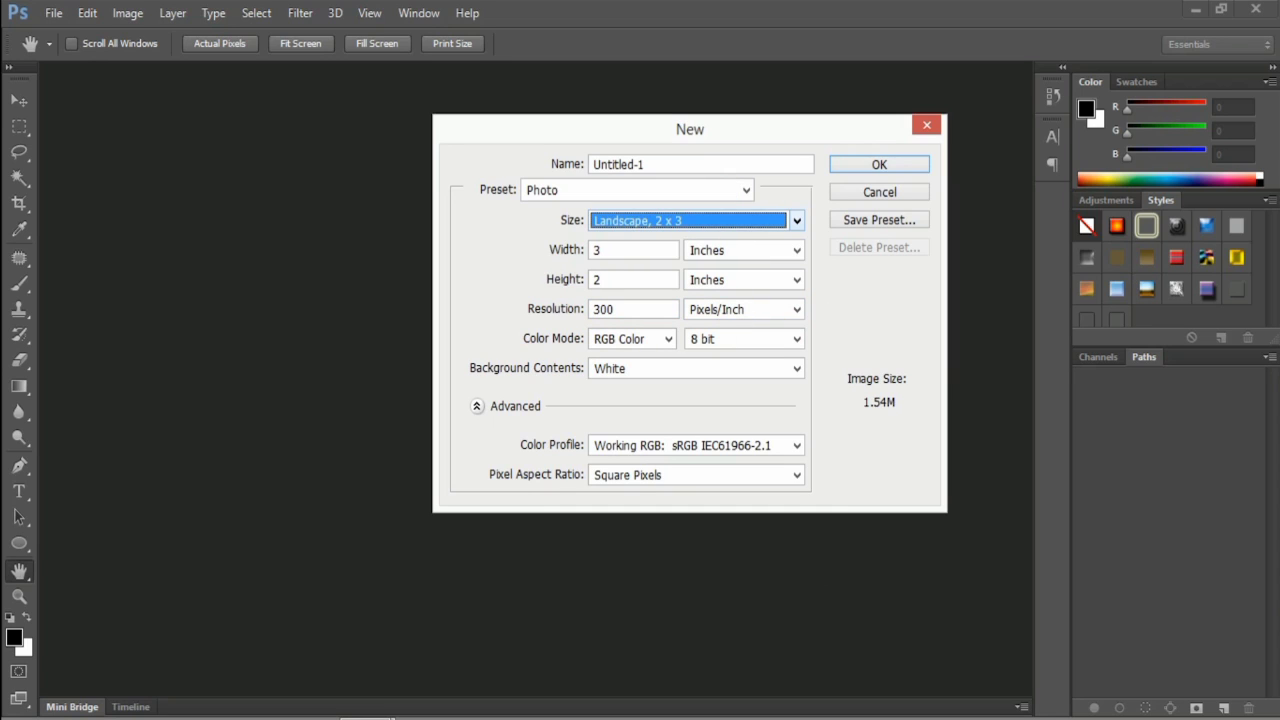
click(746, 191)
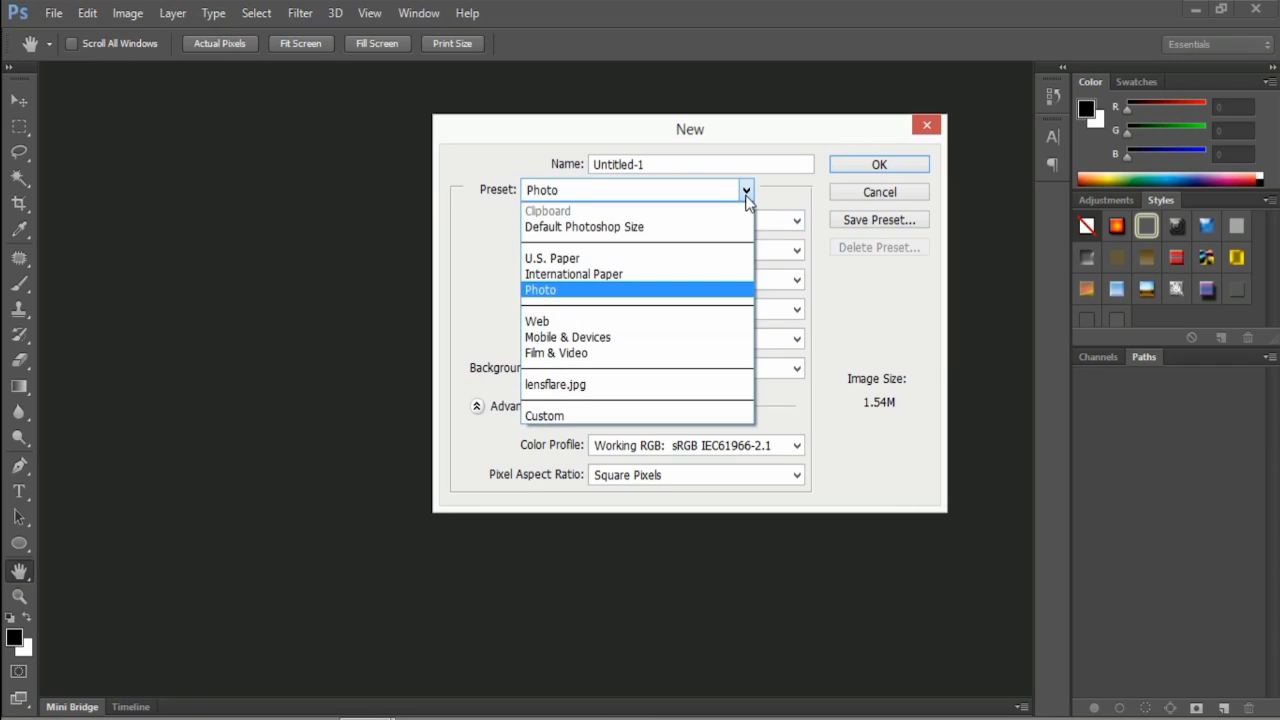
click(688, 326)
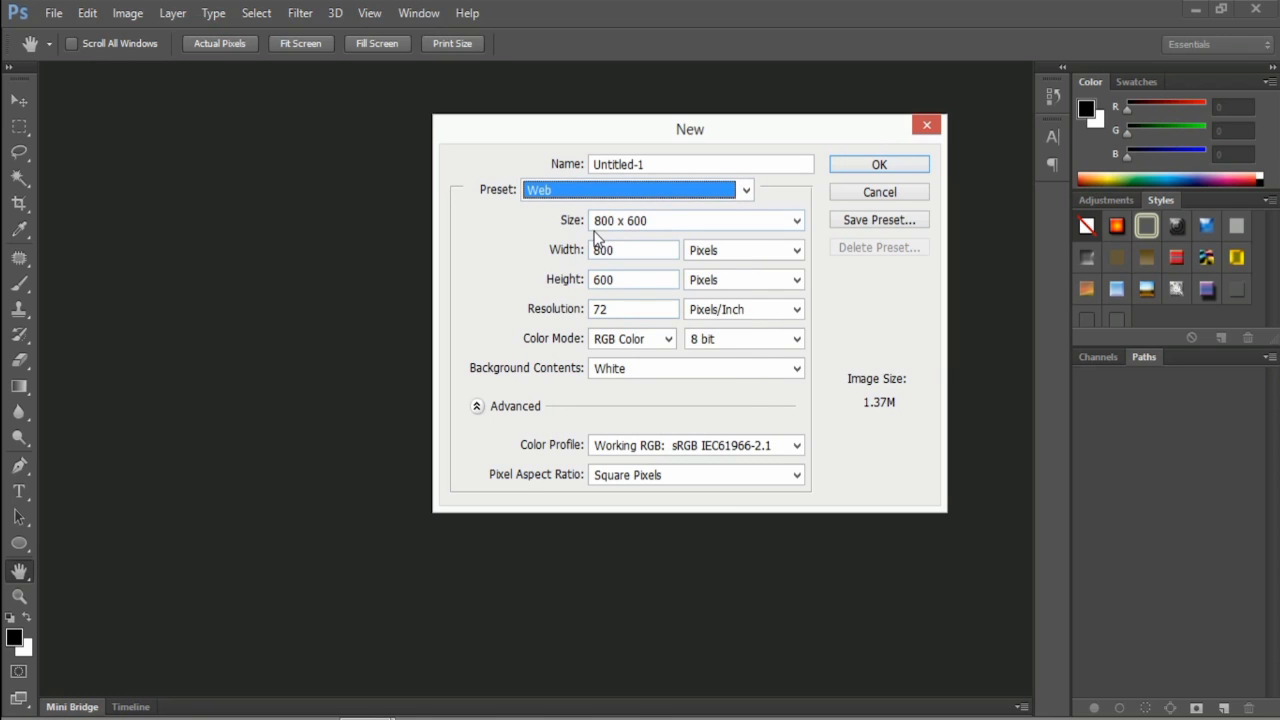
Choose the 1280 x 1024 size from the web document sizes list.
click(797, 222)
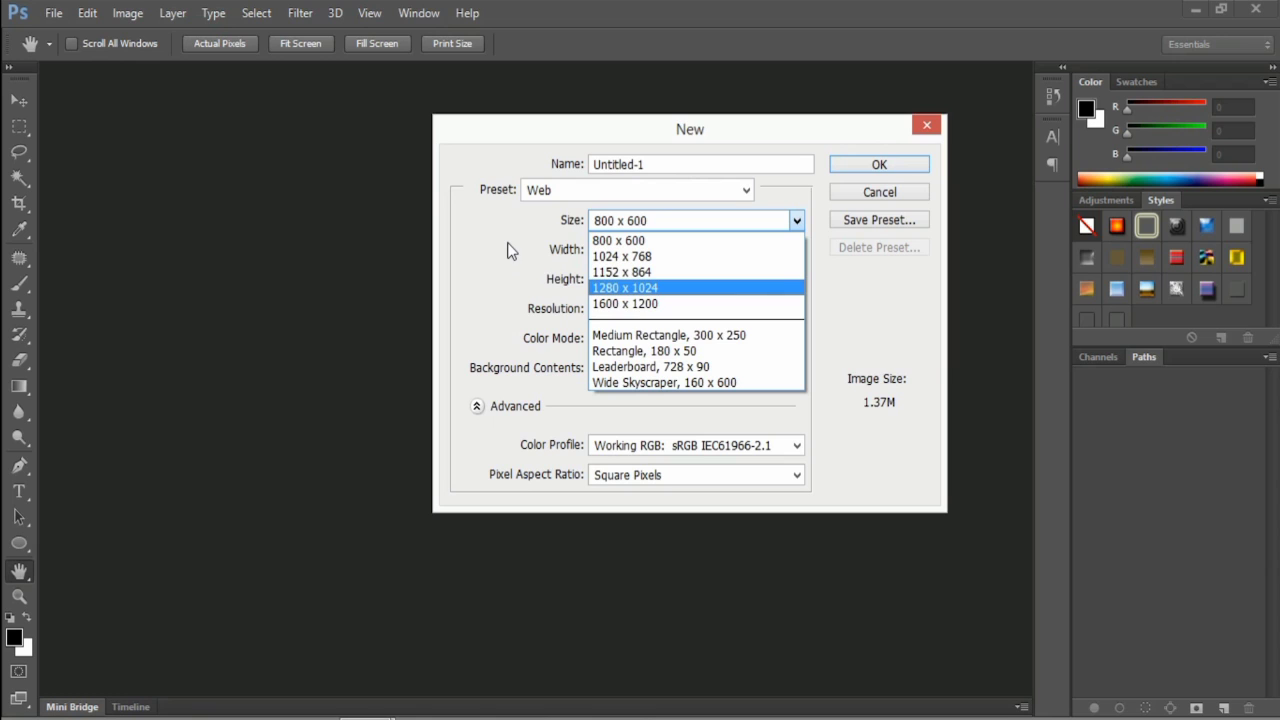
click(597, 289)
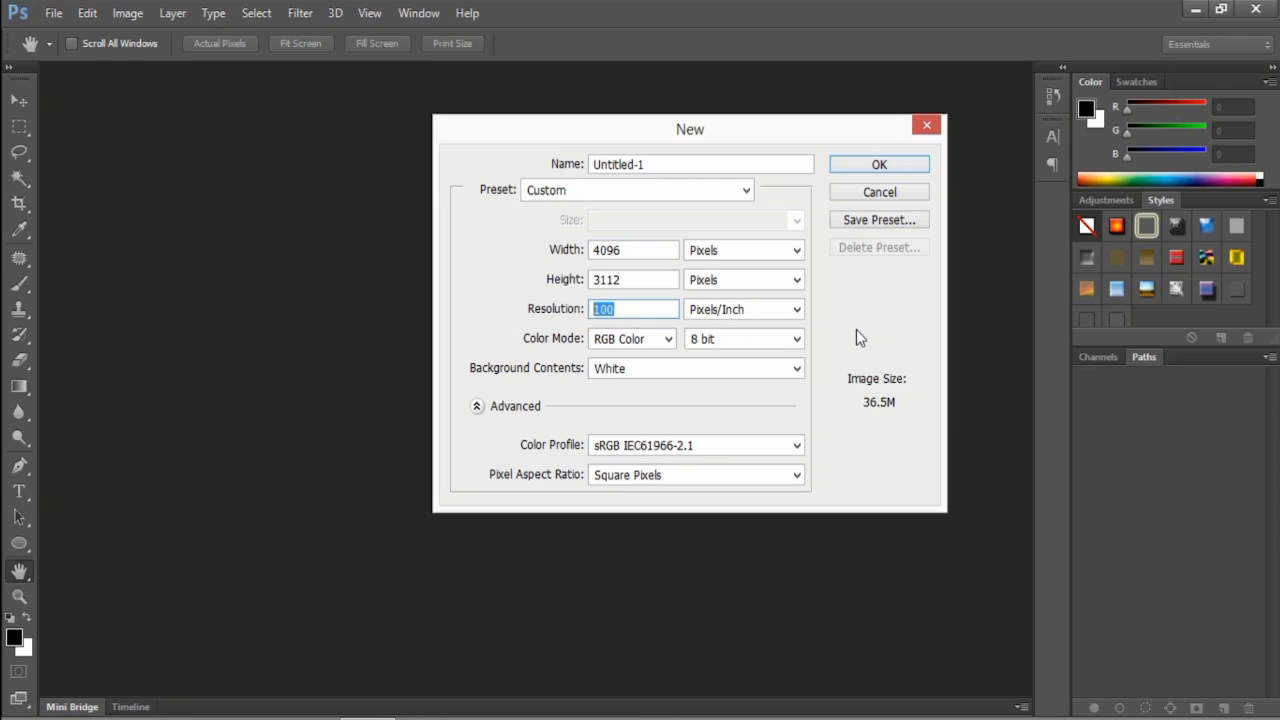
Confirm the custom 4096 x 3112 px, 100 ppi document settings.
click(872, 164)
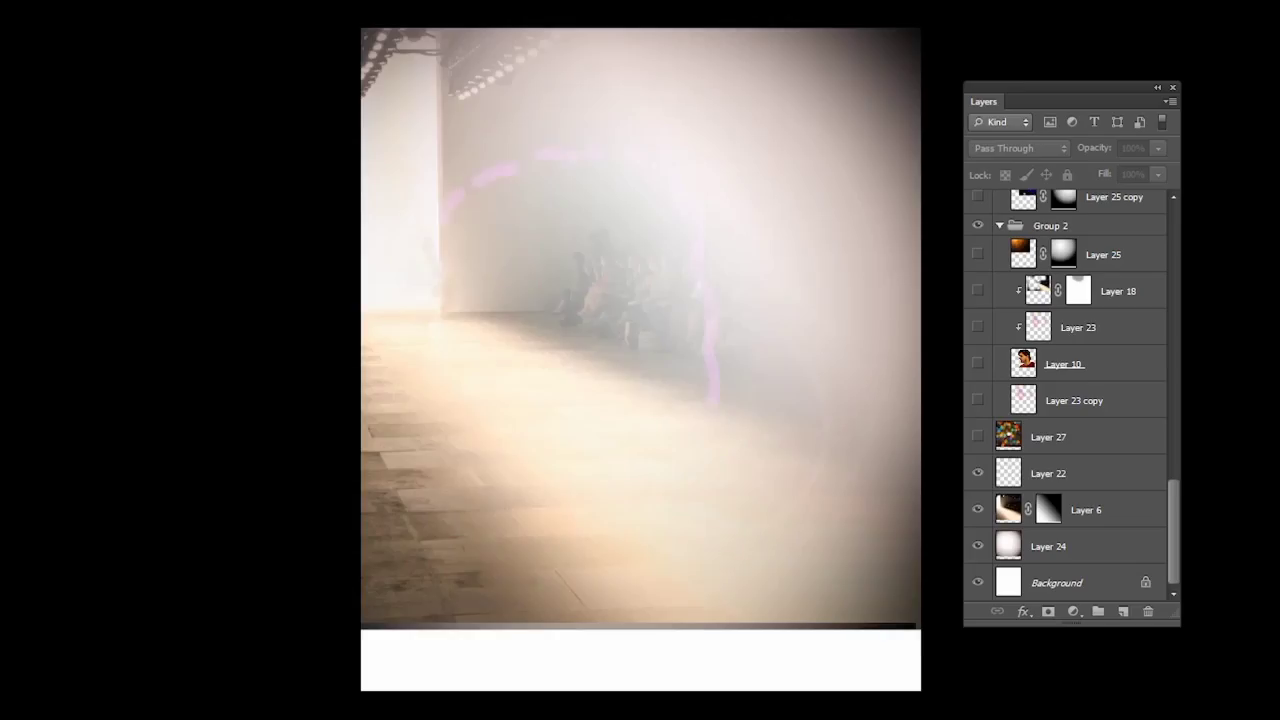
Show the bokeh, Layer 10 portrait, Layer 18 and Layer 25 glow layers.
click(978, 437)
click(978, 364)
click(978, 291)
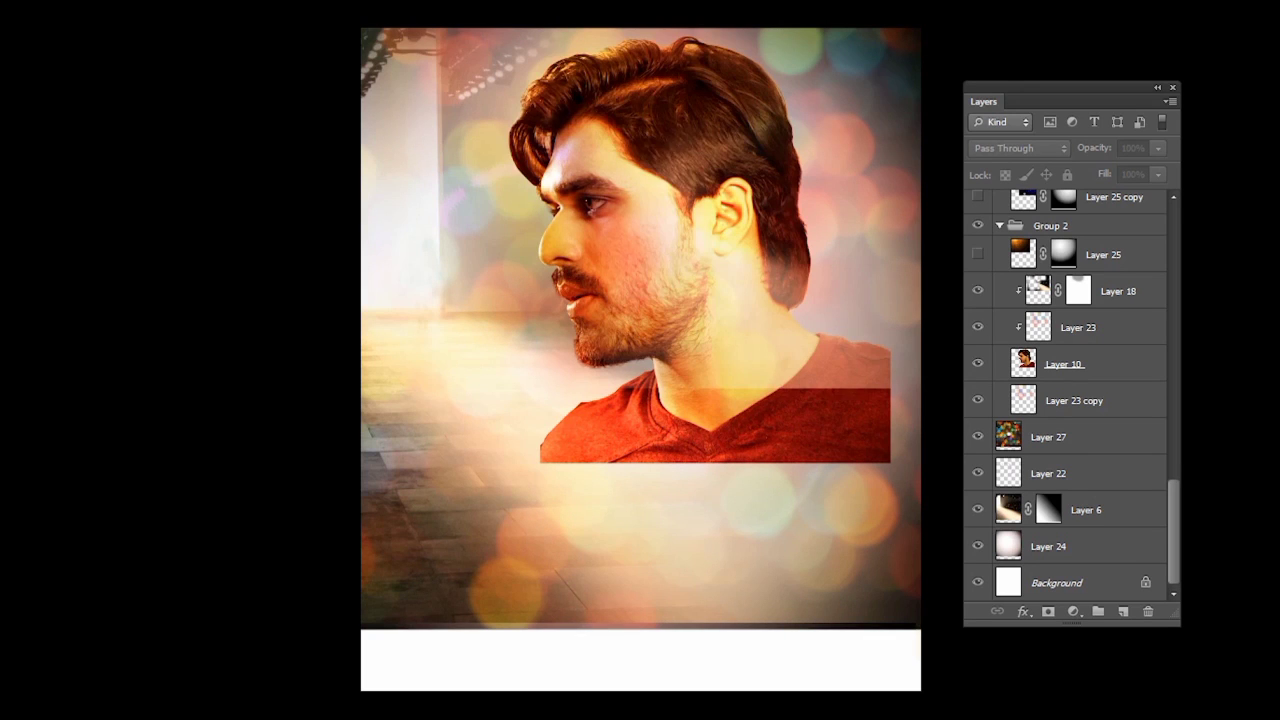
click(978, 254)
scroll(1065, 400, up, 3)
click(978, 306)
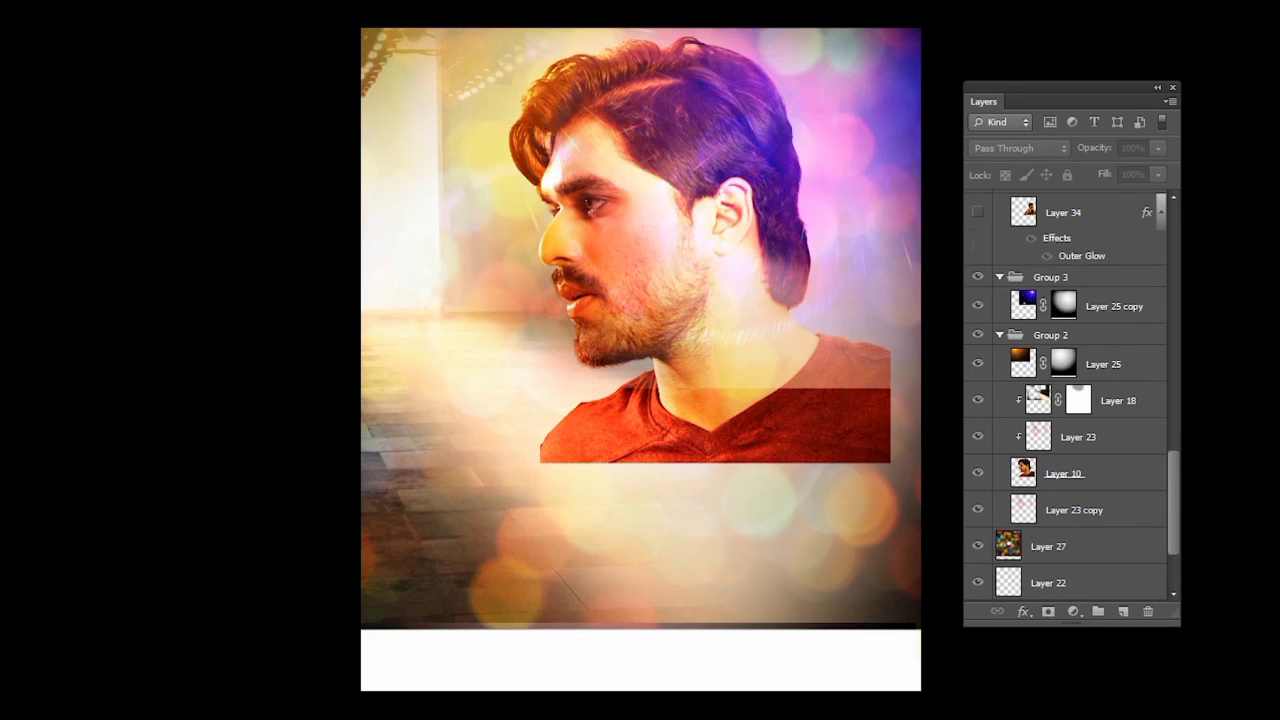
scroll(1065, 400, up, 3)
Reveal the cameraman, the blue lens glow, Layer 40 bokeh lights and the woman in yellow.
click(978, 321)
click(978, 285)
click(978, 212)
scroll(1065, 390, up, 3)
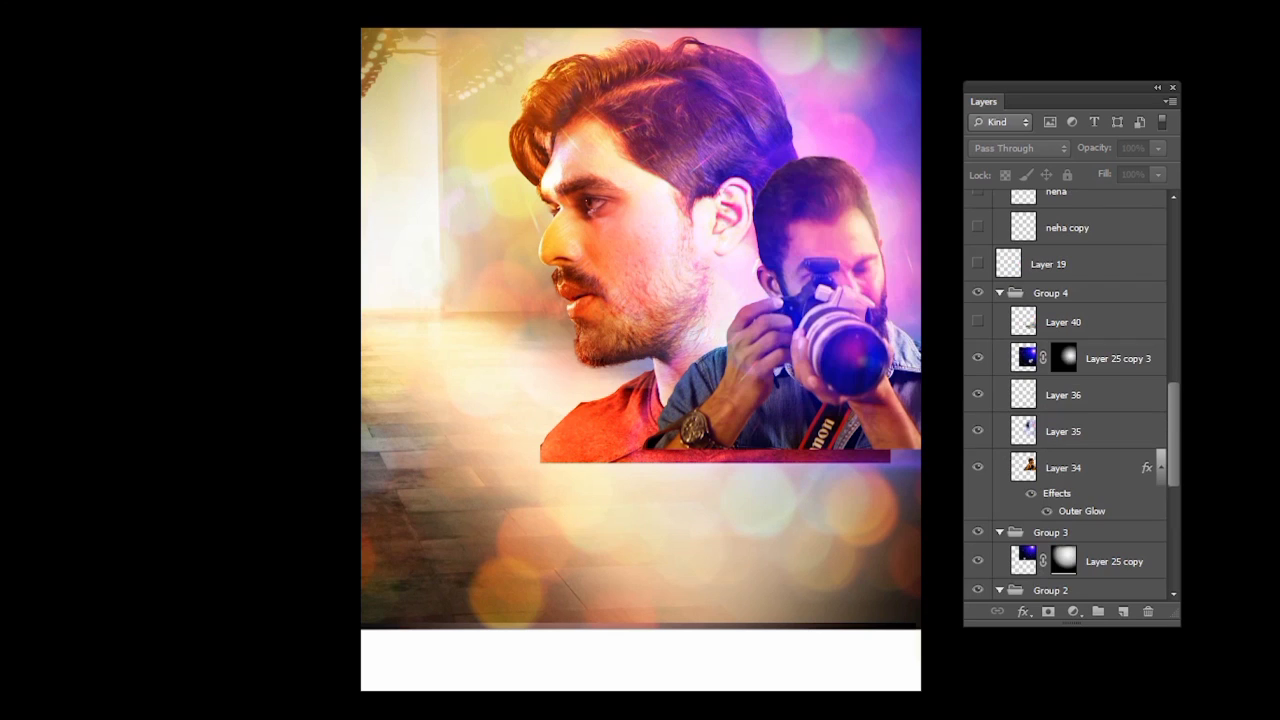
click(978, 321)
click(978, 227)
scroll(1065, 390, up, 2)
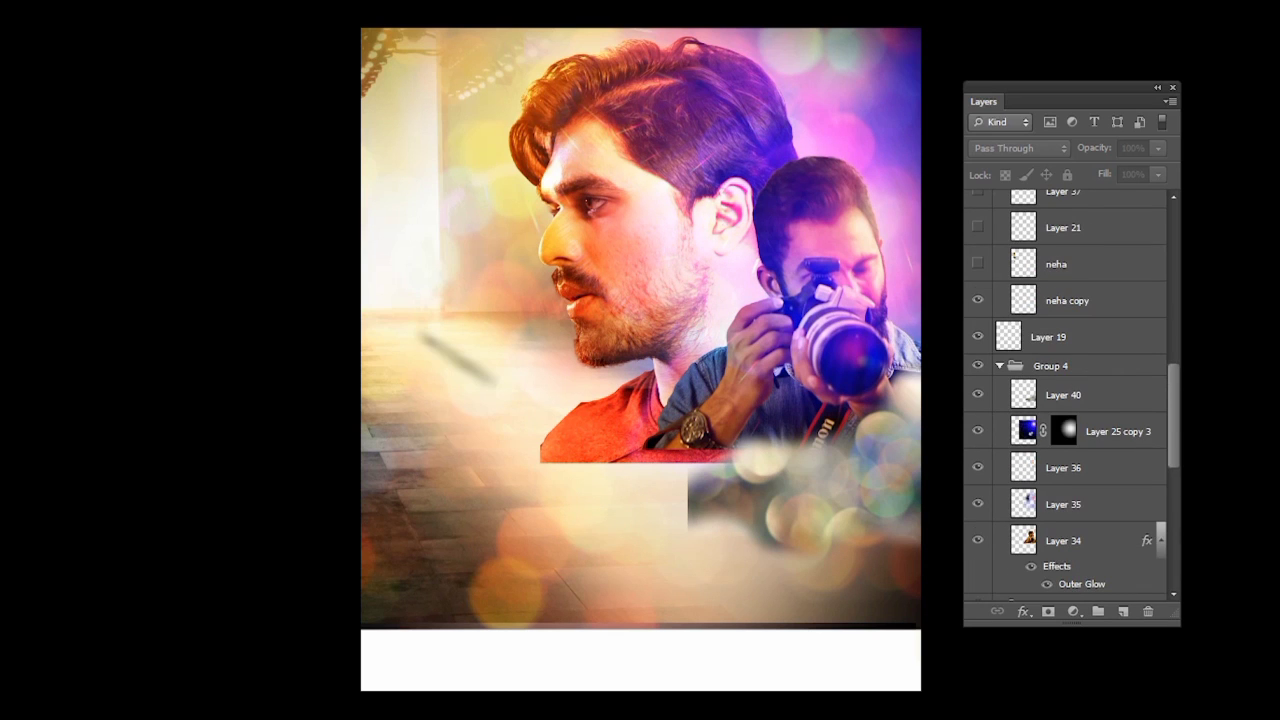
click(978, 227)
Show the Show stopper title layers, Layer 38 and Layer 39's white fade with logos.
scroll(1065, 390, up, 3)
scroll(1065, 390, up, 5)
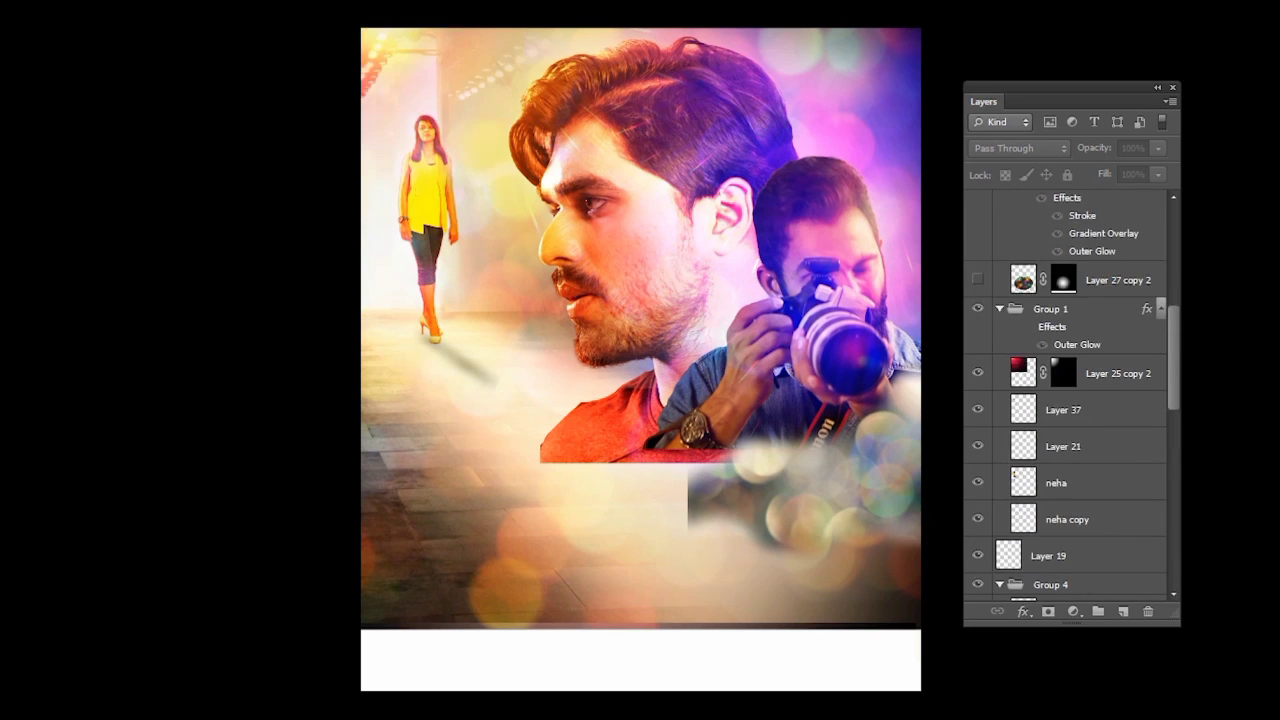
click(978, 352)
click(978, 223)
scroll(1065, 390, up, 2)
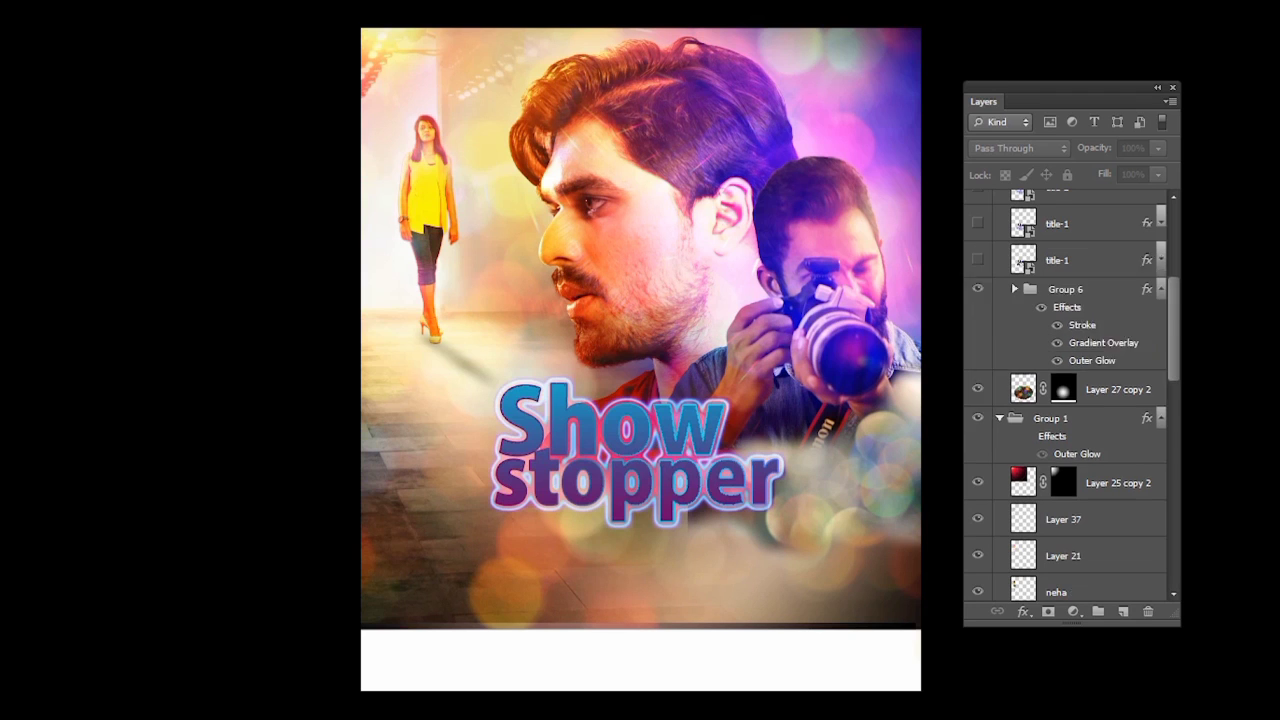
click(978, 260)
click(978, 223)
scroll(1060, 497, up, 2)
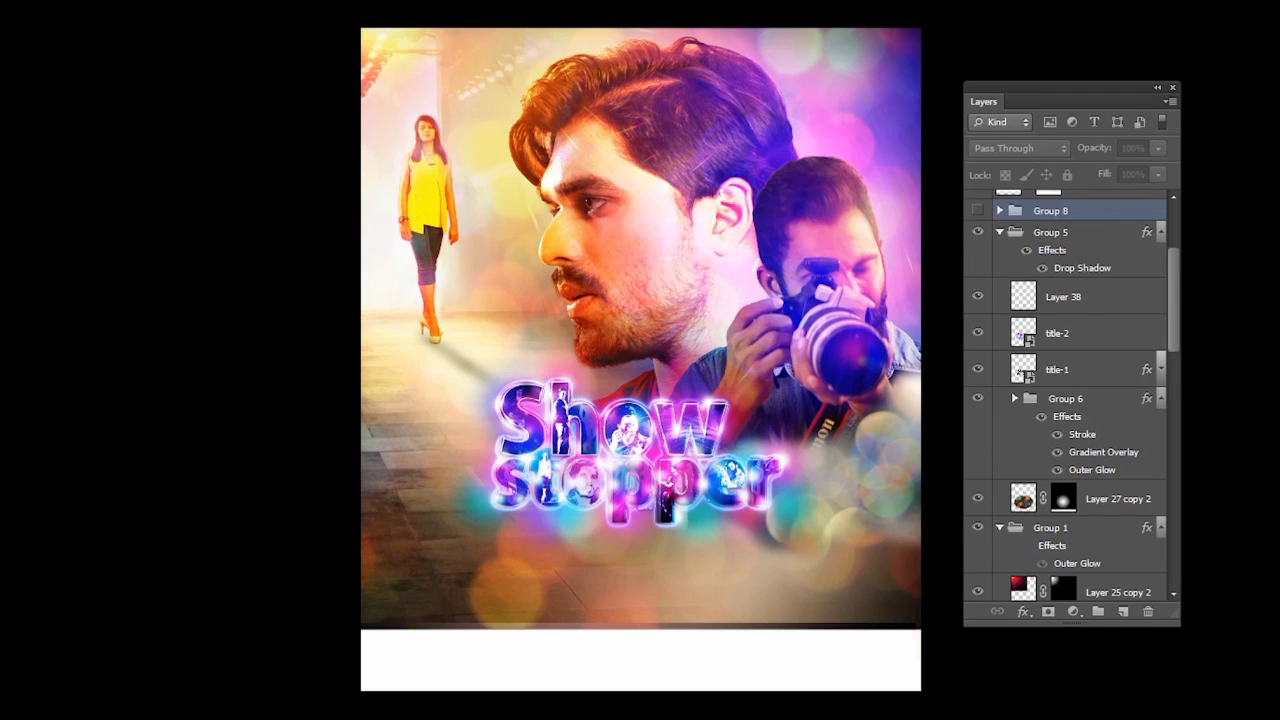
scroll(1065, 390, up, 3)
click(978, 254)
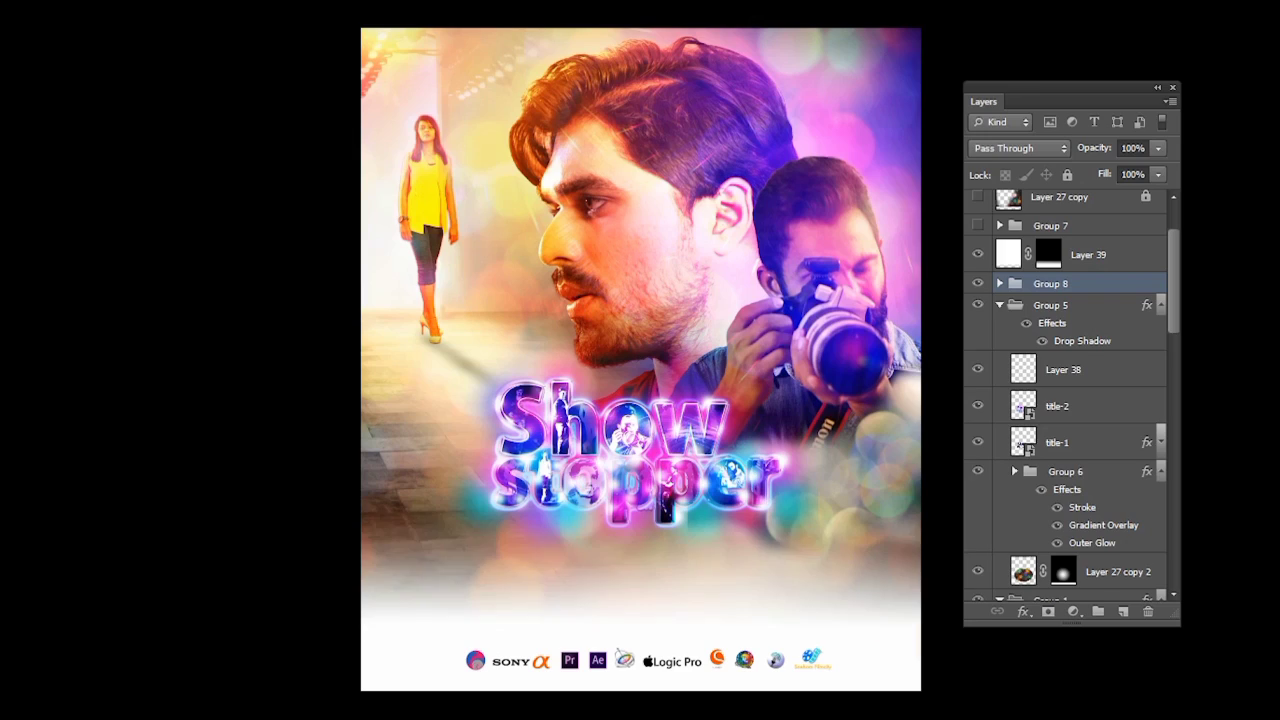
scroll(1065, 390, up, 2)
scroll(1065, 400, up, 1)
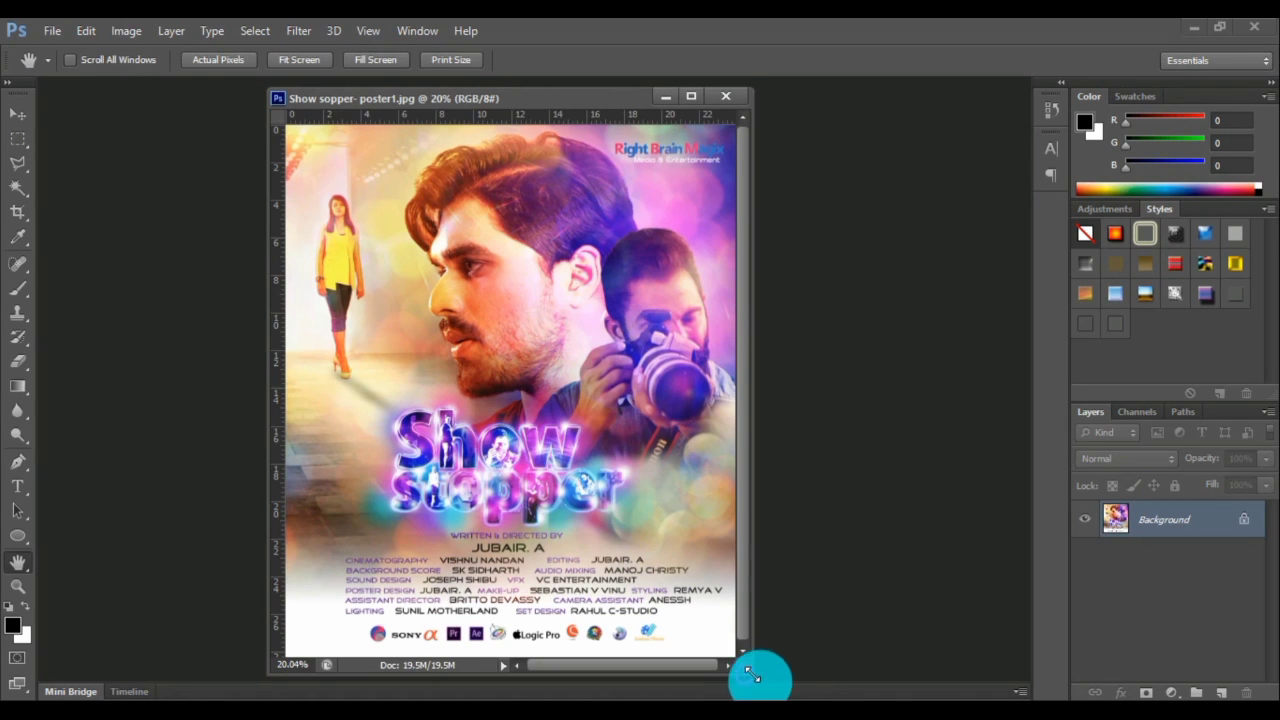
Check the poster's Image Size (2400 x 2835 px, 100 ppi), then minimize the poster.
drag(757, 677, 783, 679)
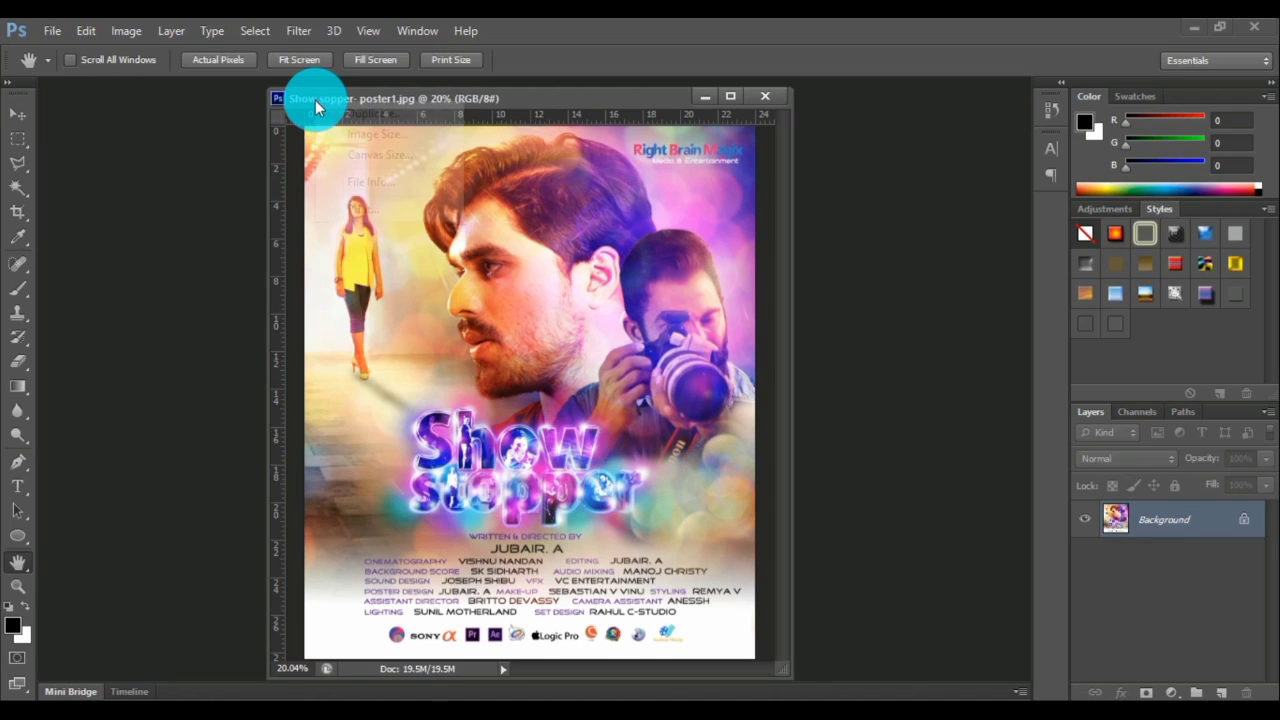
right_click(315, 100)
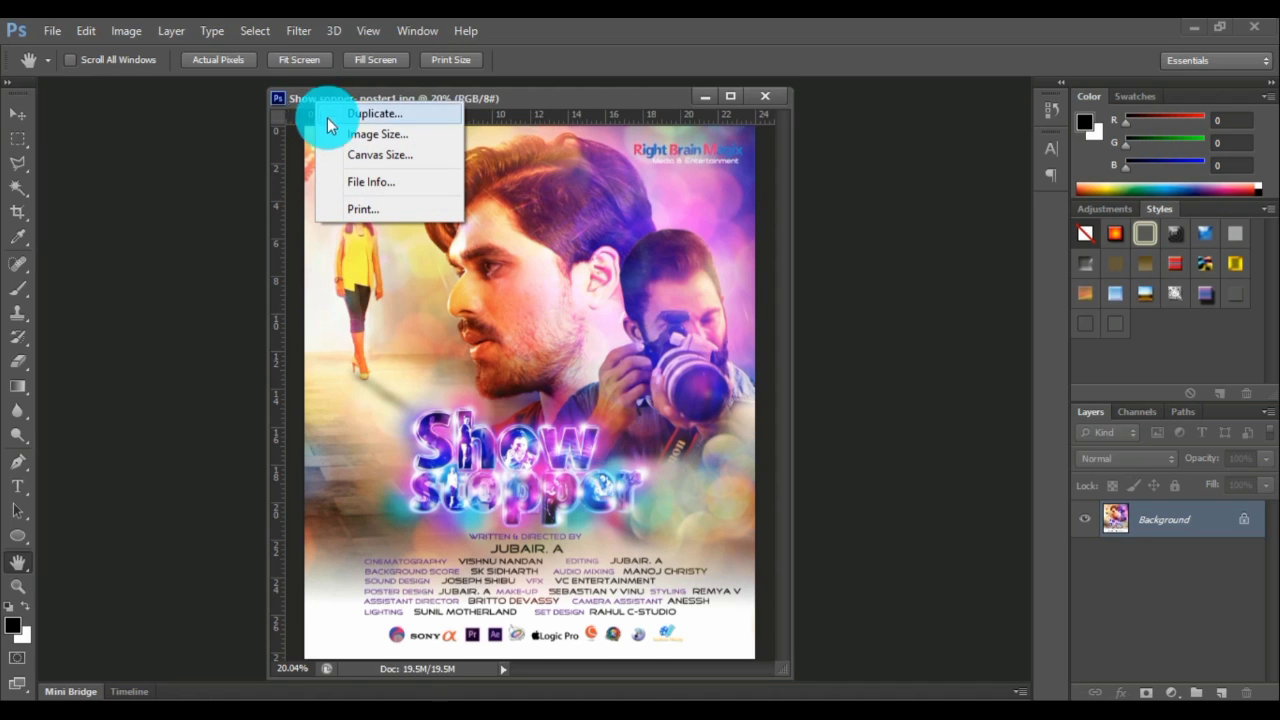
click(361, 145)
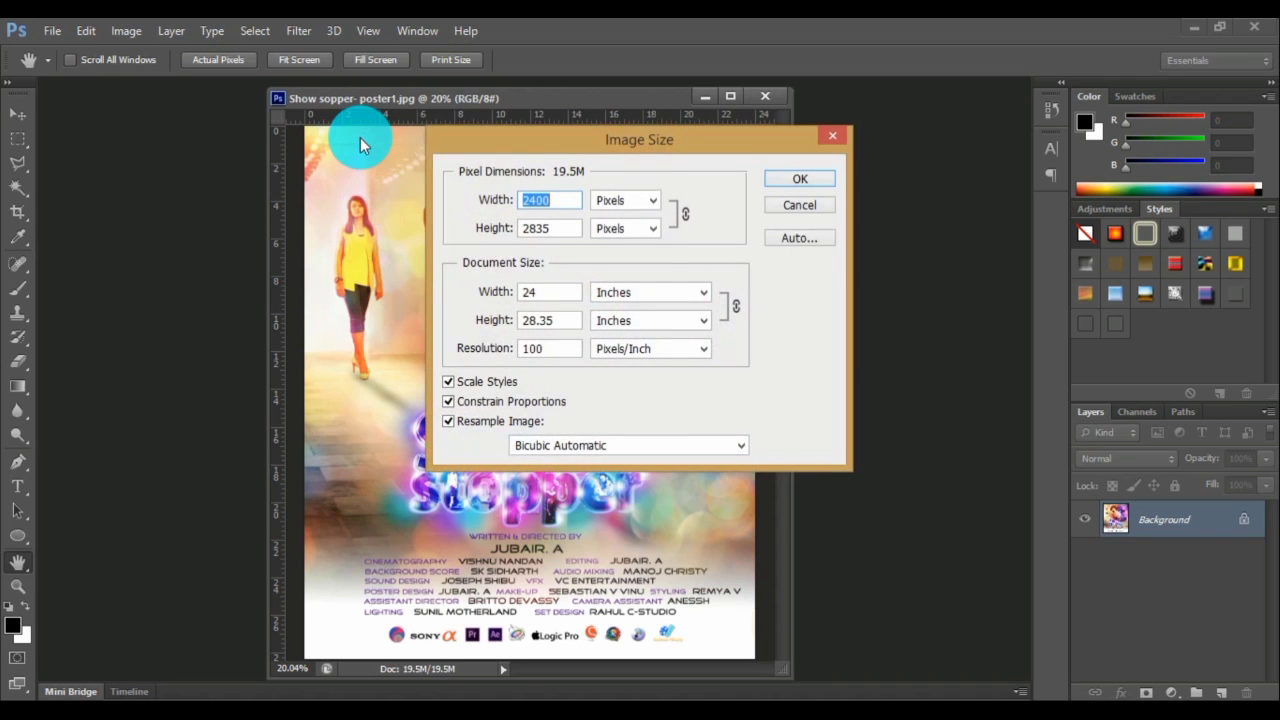
drag(500, 148, 815, 126)
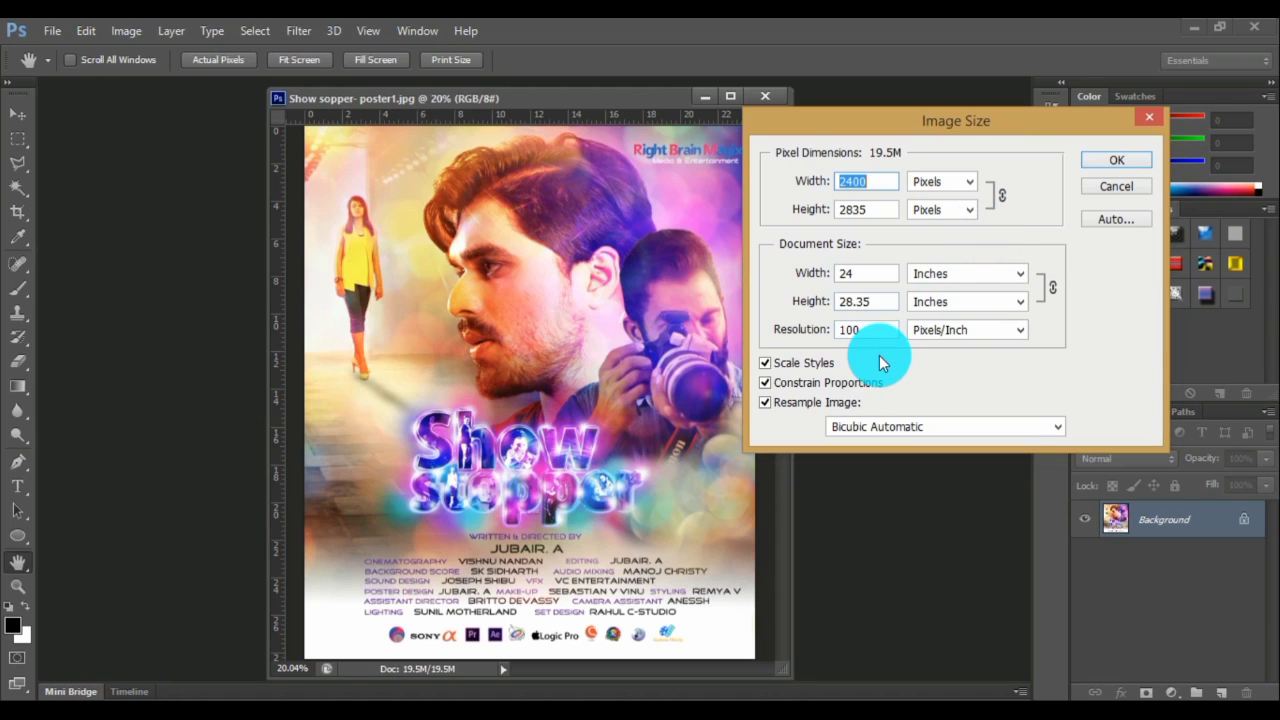
click(1113, 161)
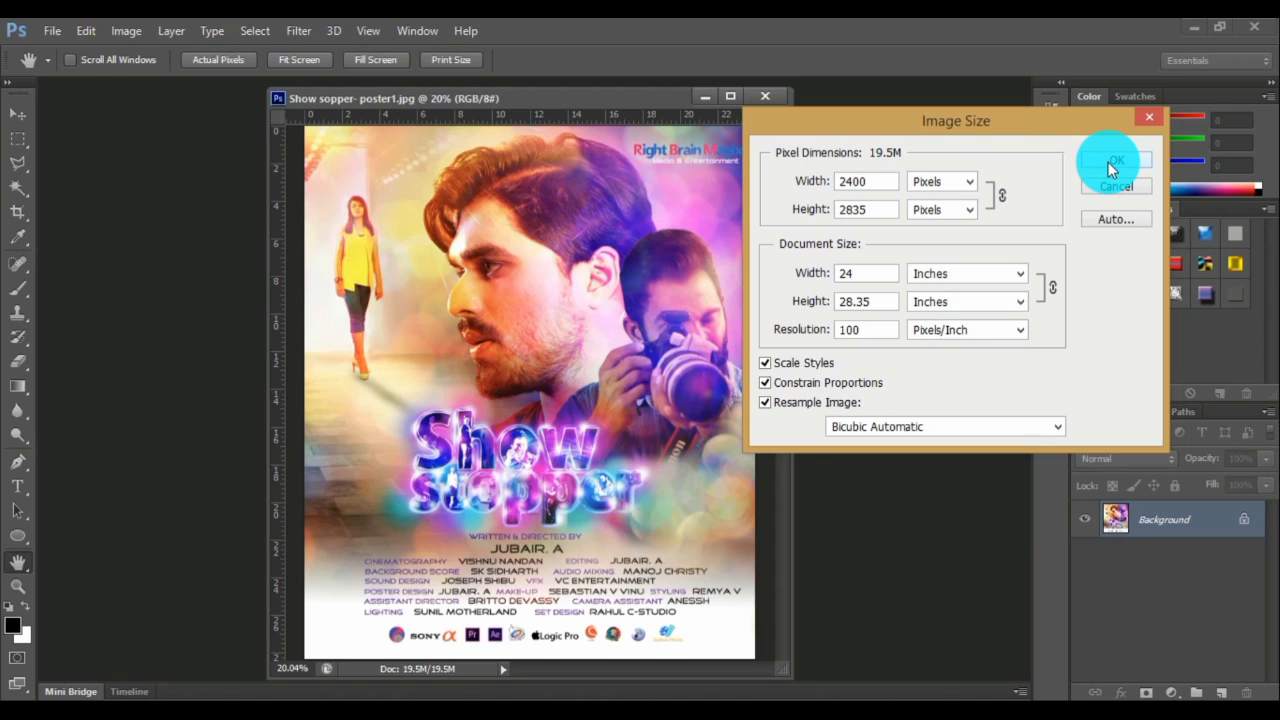
click(1108, 162)
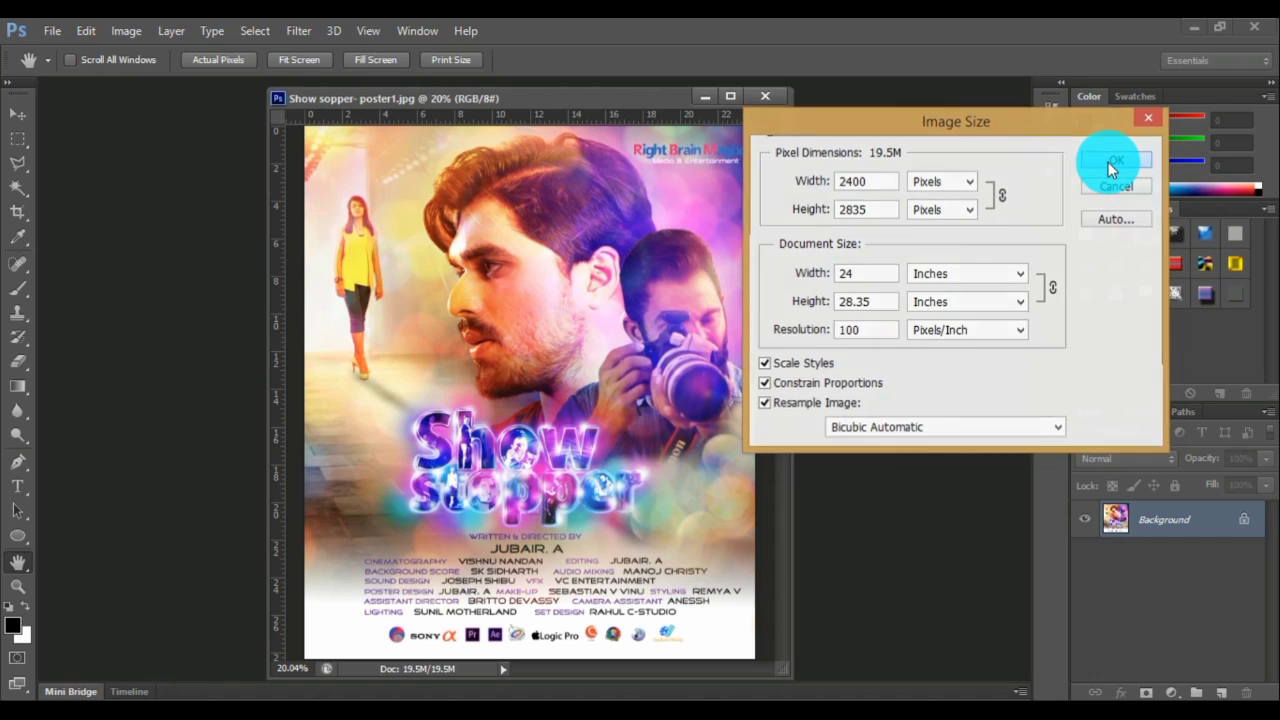
click(705, 98)
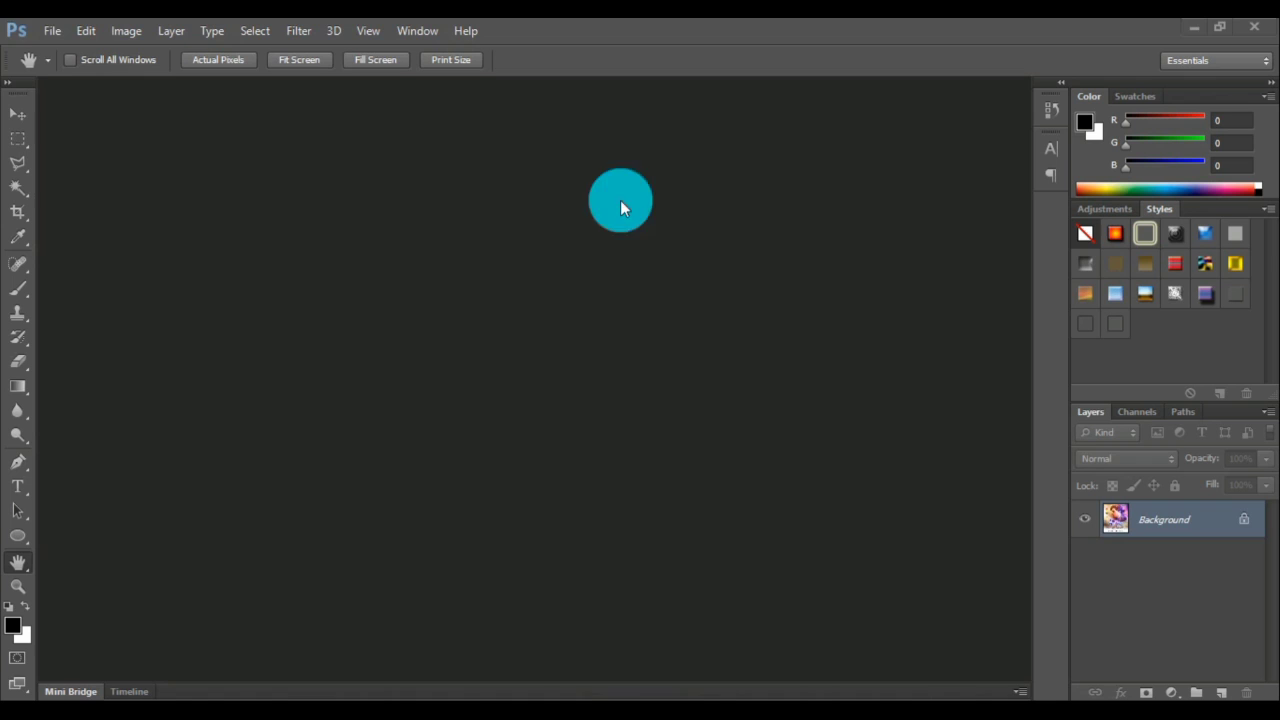
Start a new document named chapter-1.
click(55, 34)
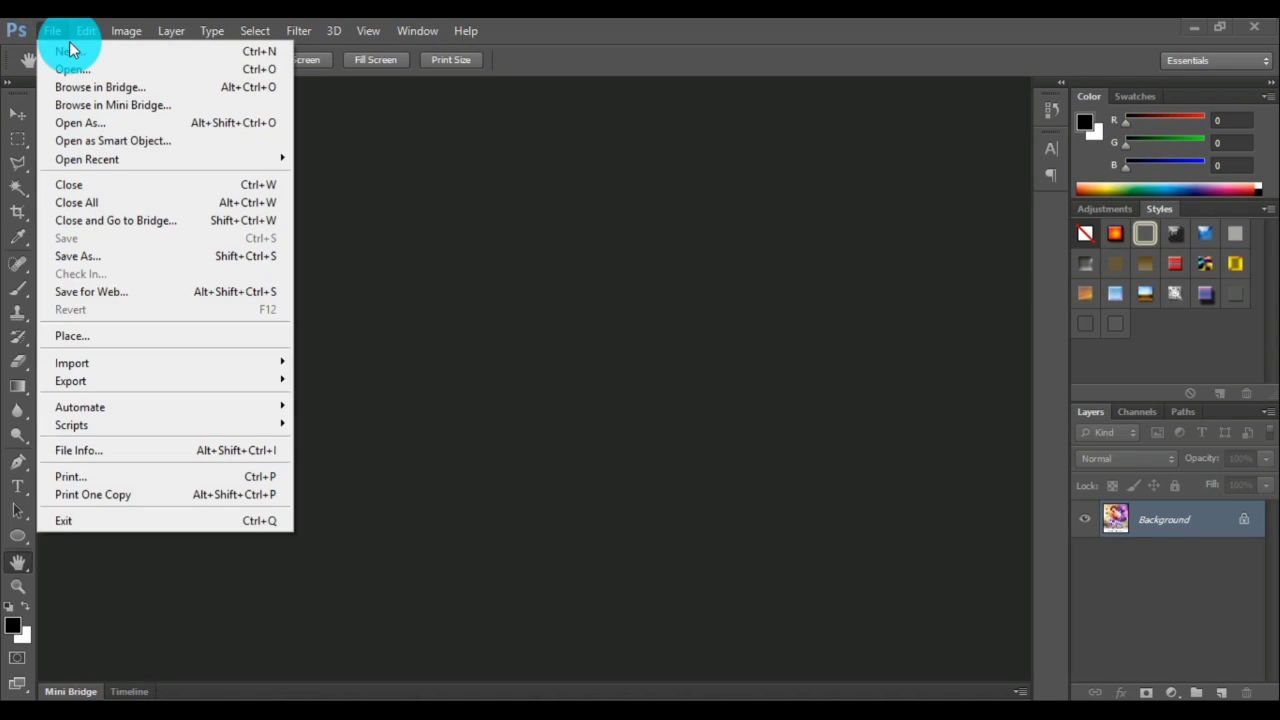
click(69, 51)
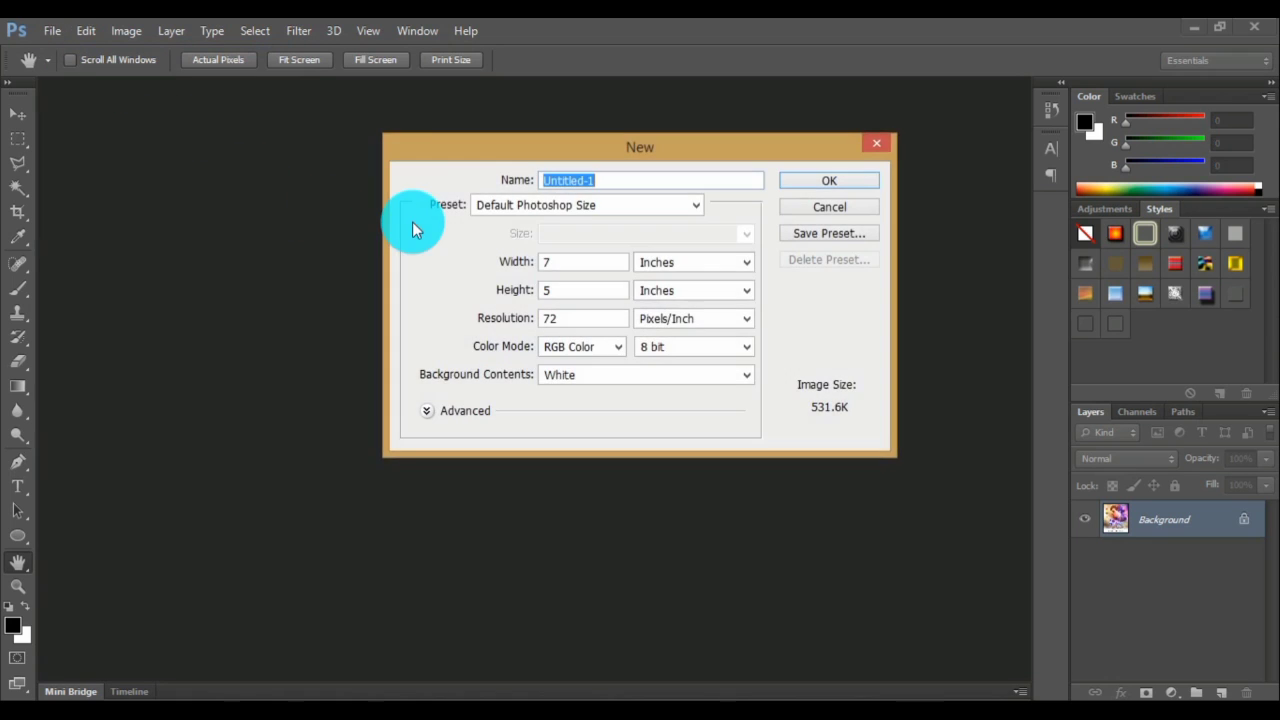
drag(457, 149, 506, 150)
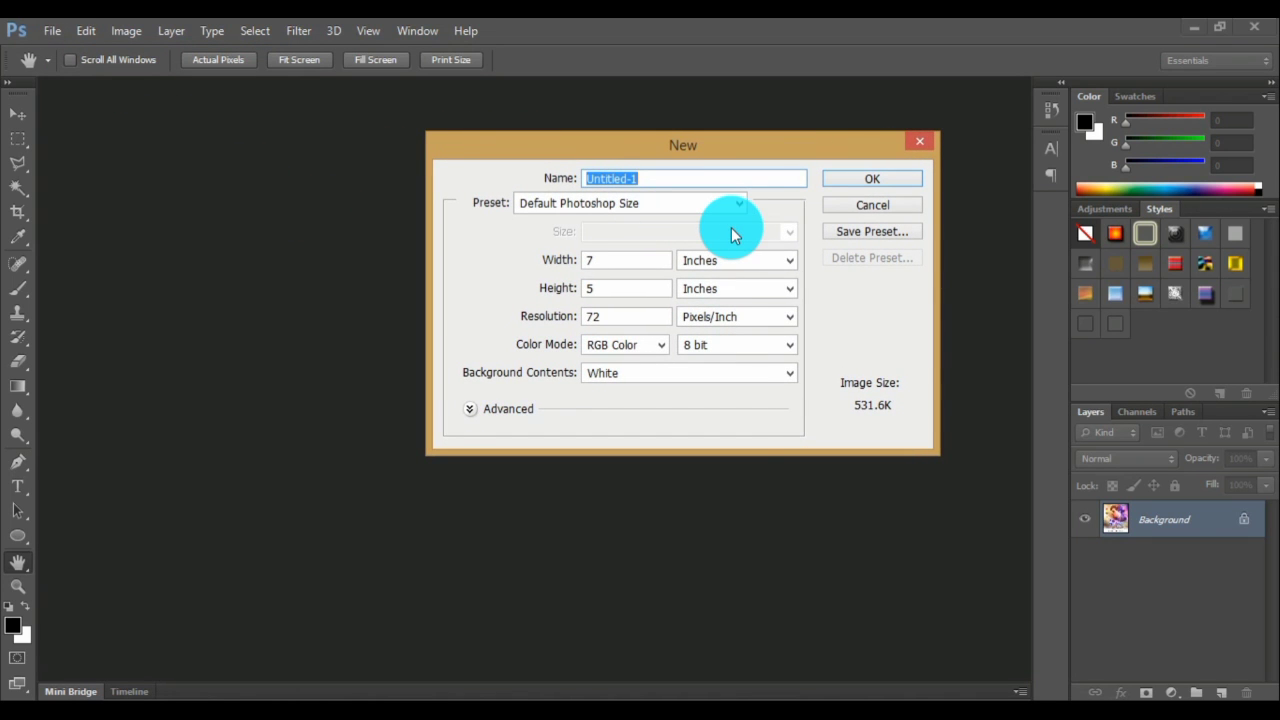
text(chapter)
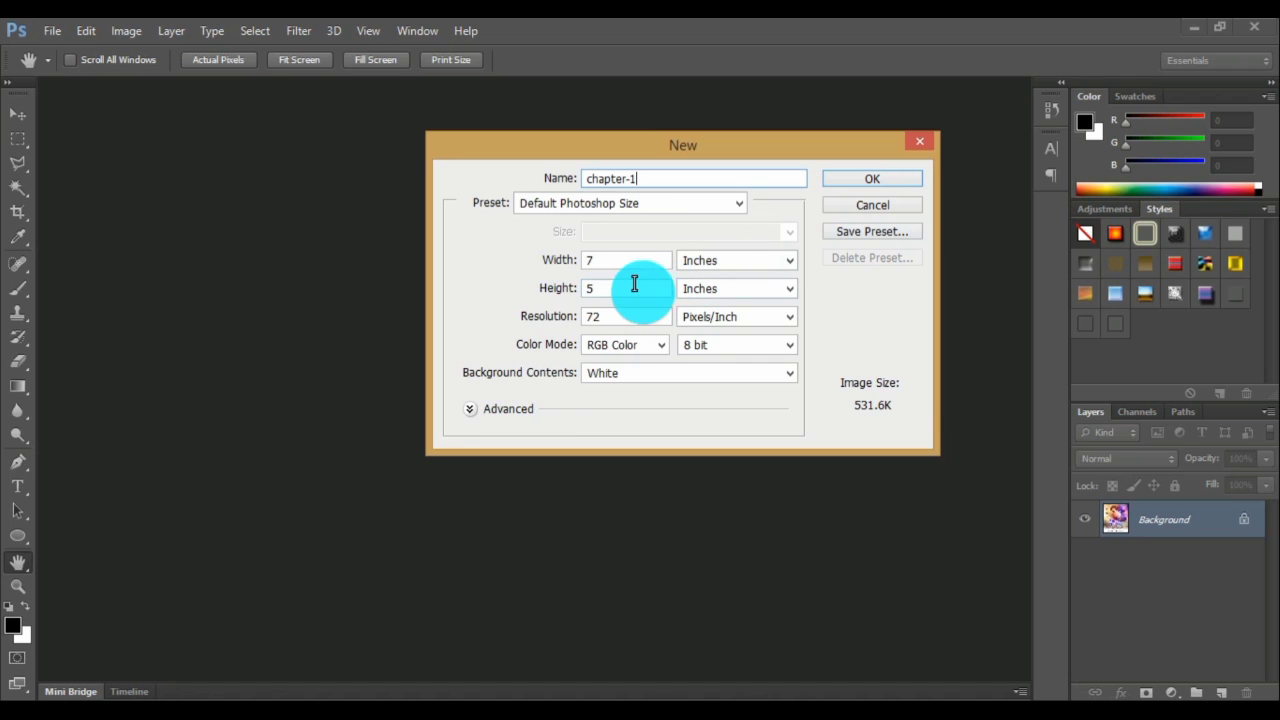
Set it to 2400 x 2835 pixels at 100 pixels/inch and create the document.
click(743, 266)
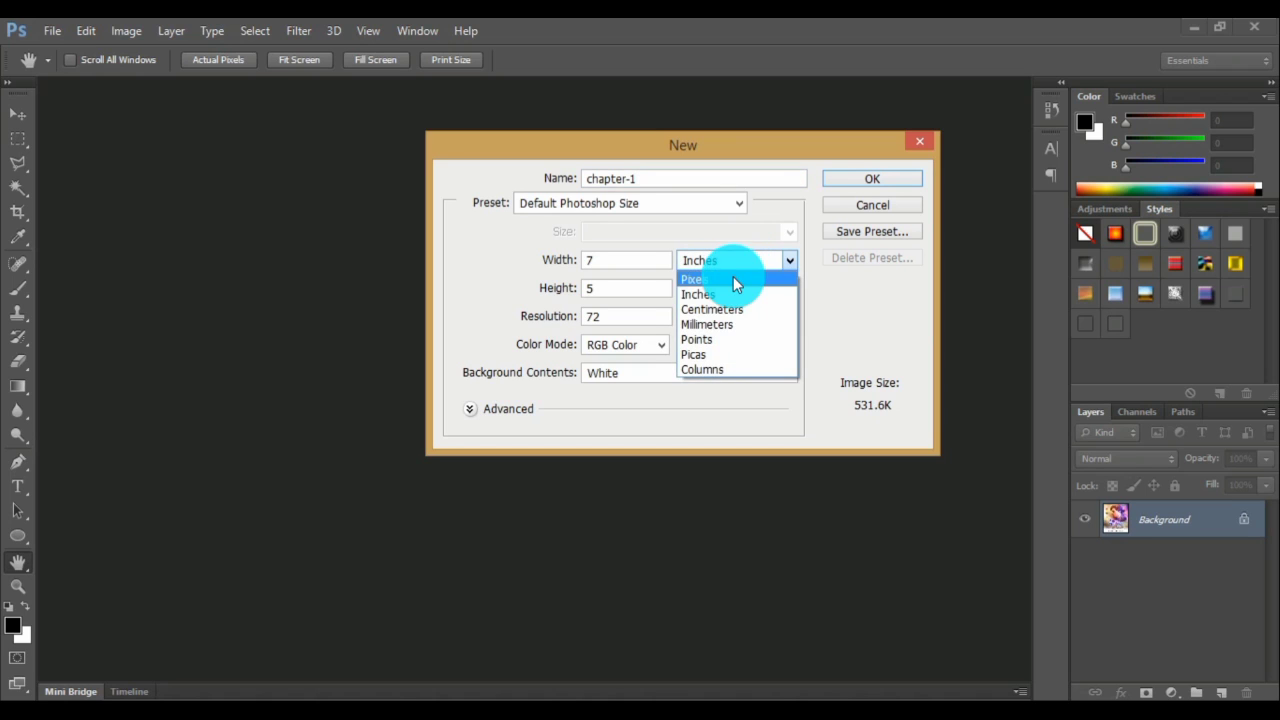
click(737, 276)
double_click(632, 267)
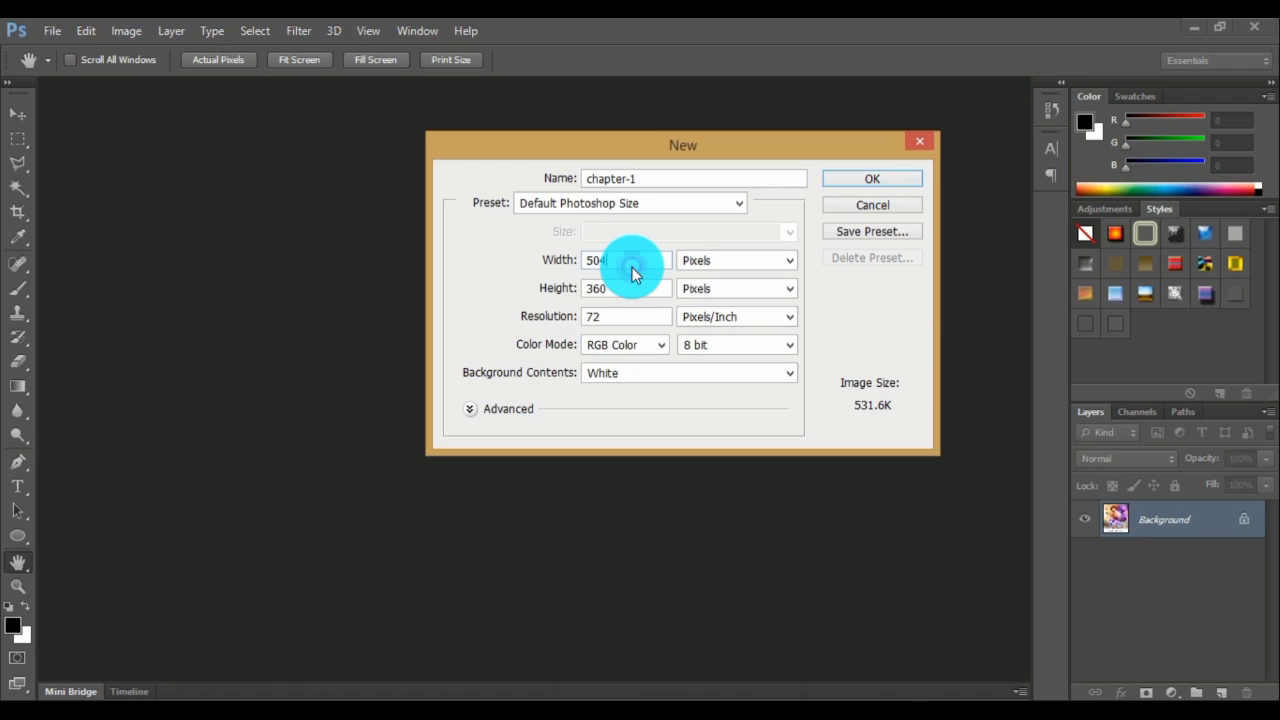
text(2400)
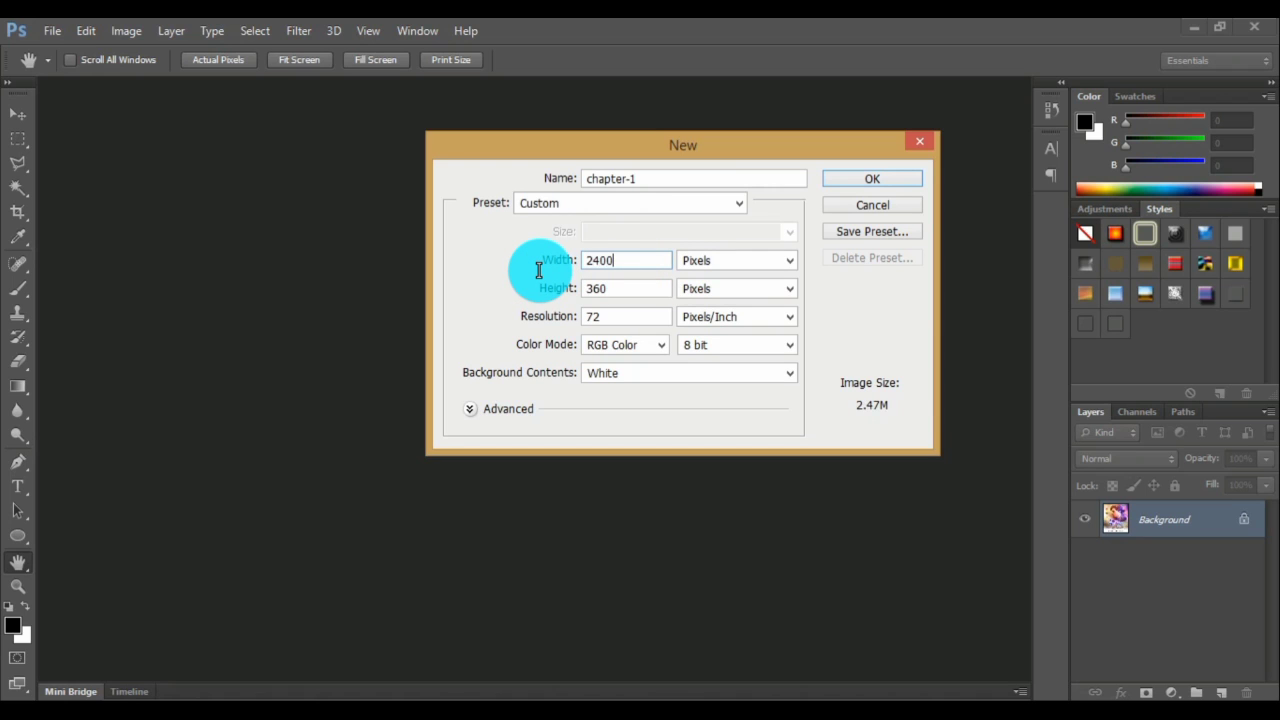
double_click(620, 288)
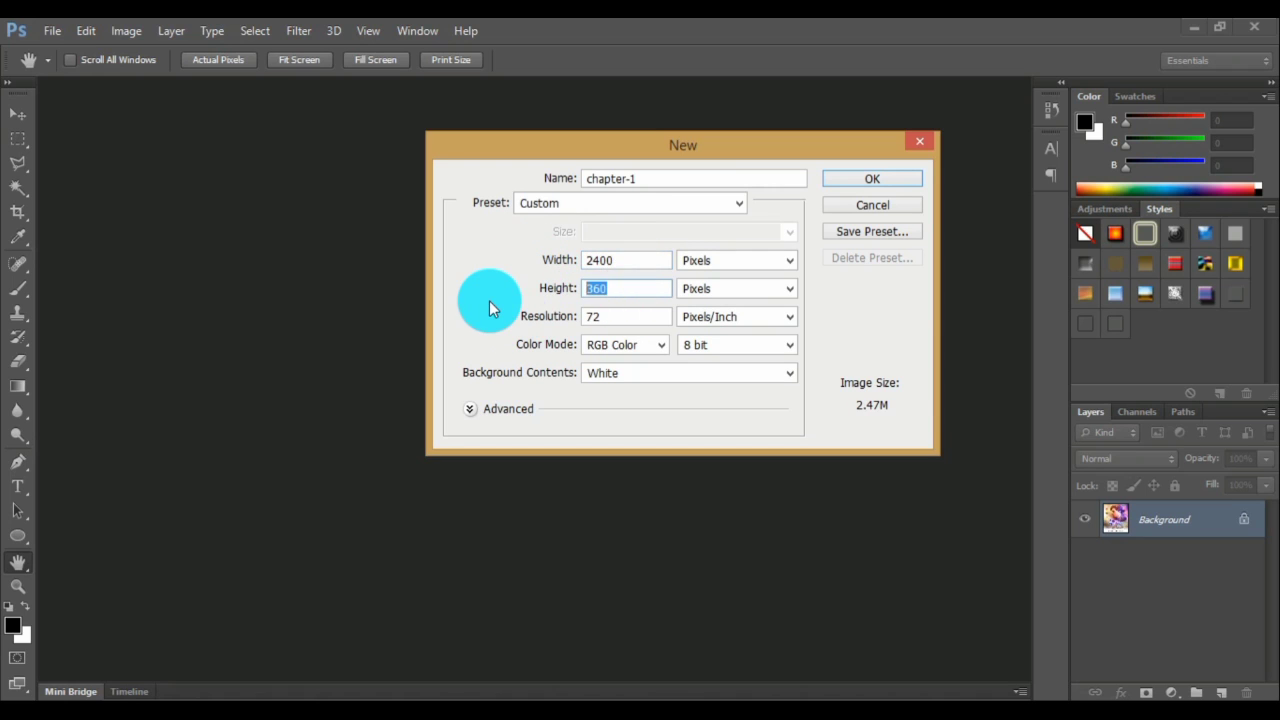
text(2835)
double_click(629, 317)
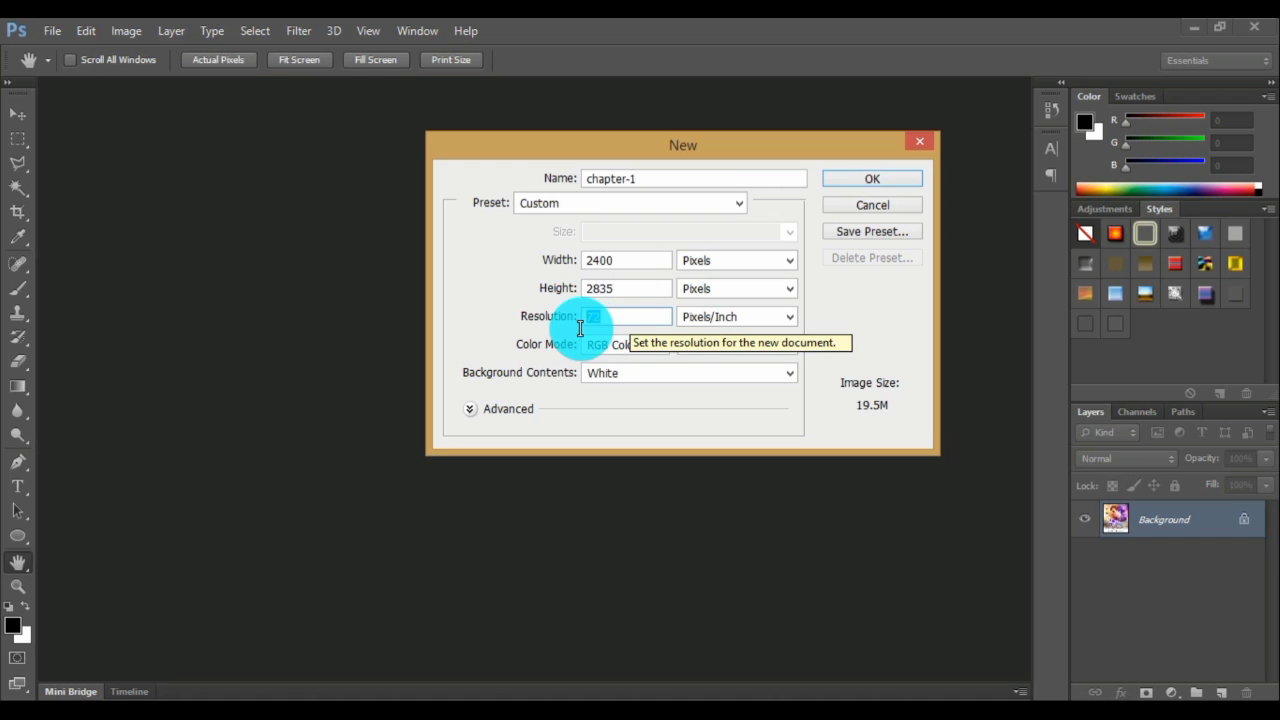
text(100)
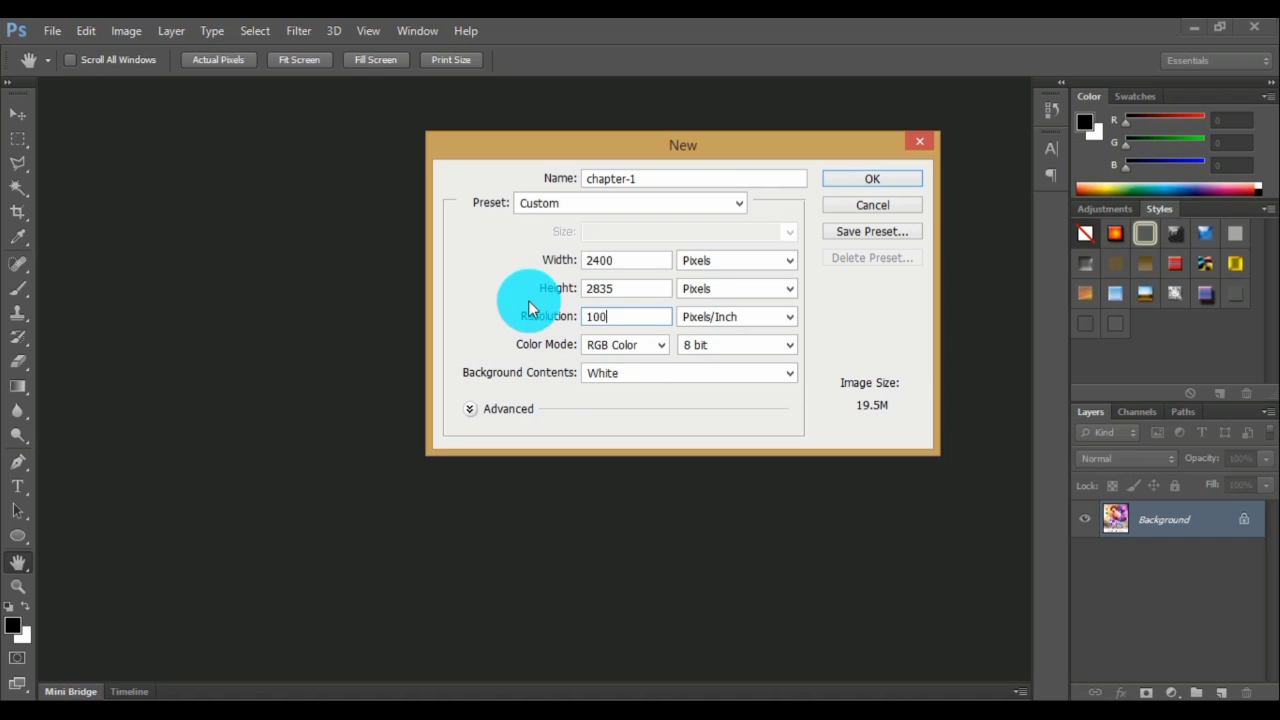
click(529, 303)
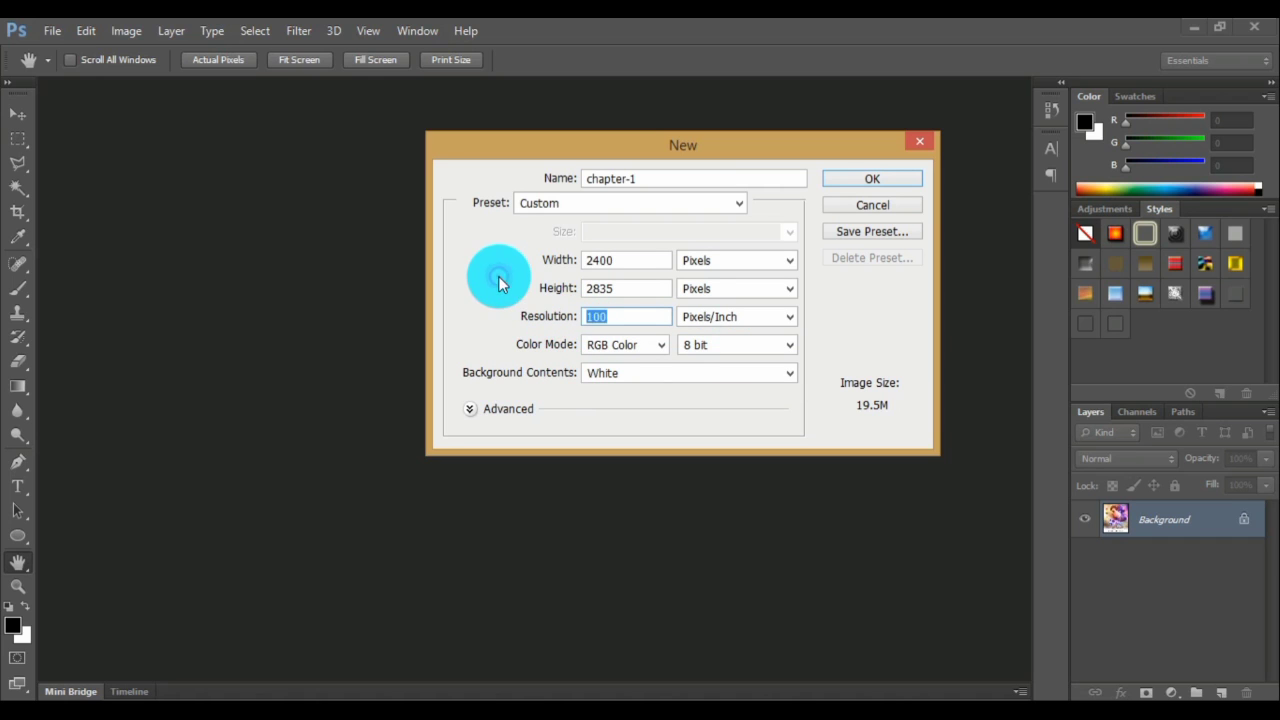
click(856, 186)
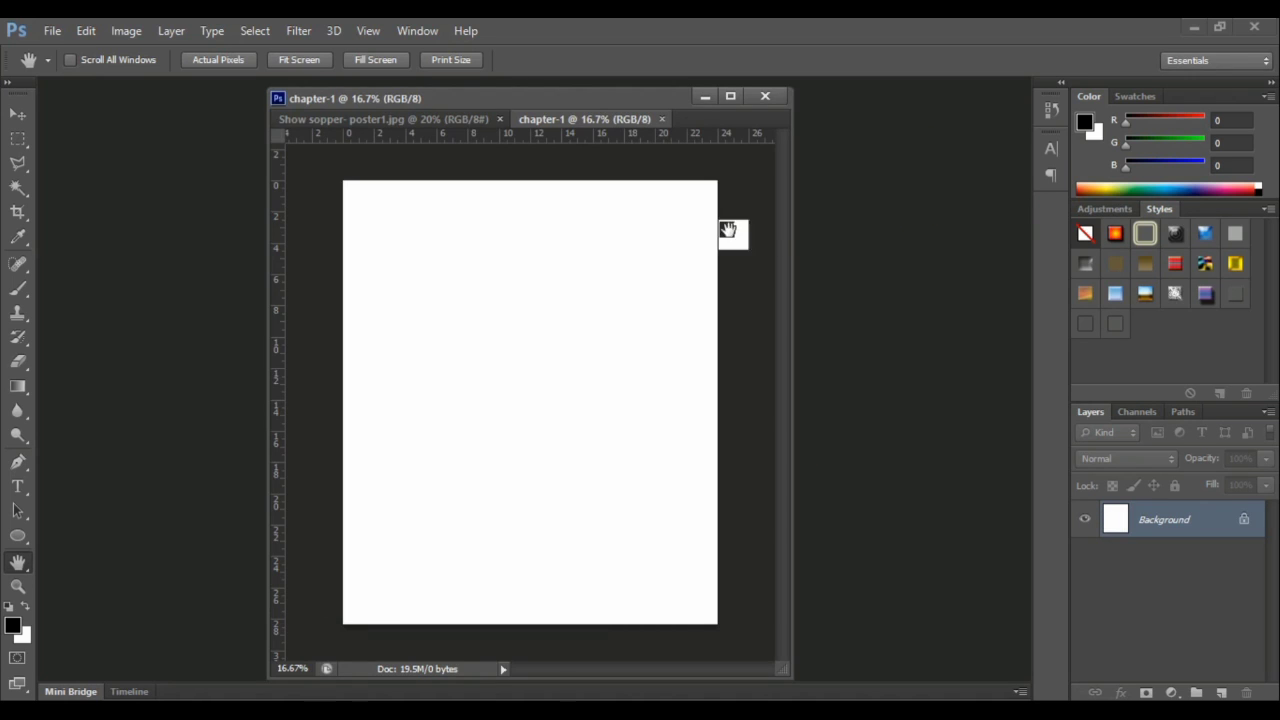
Move the blank chapter-1 canvas window further left beside the poster.
drag(572, 103, 533, 103)
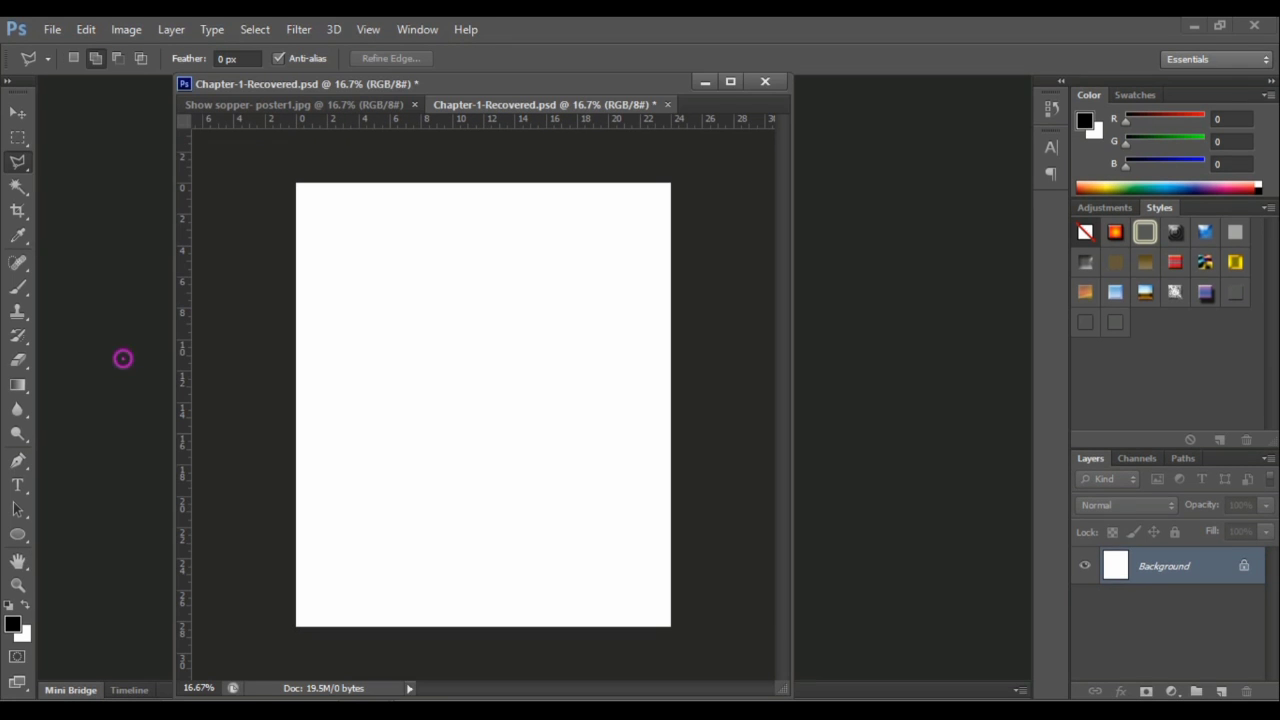